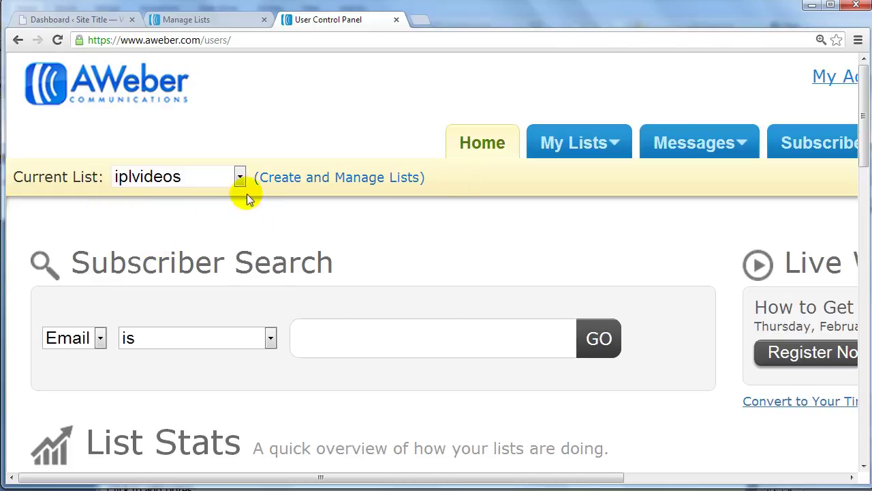
Step: Go to the list management page and create a new mailing list
left_click(384, 177)
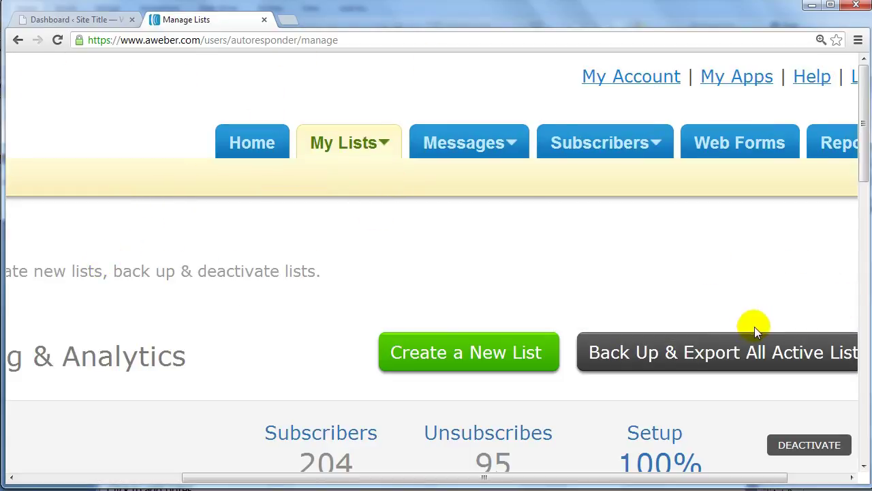
left_click(469, 362)
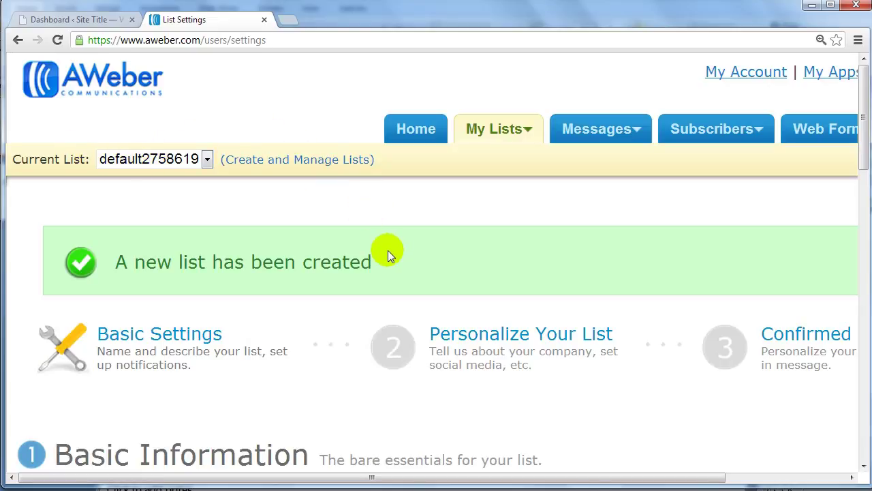
Step: Look over the new list's Basic Information fields: list name, list description, From name and address
scroll(390, 253, "down", 1)
scroll(390, 256, "down", 2)
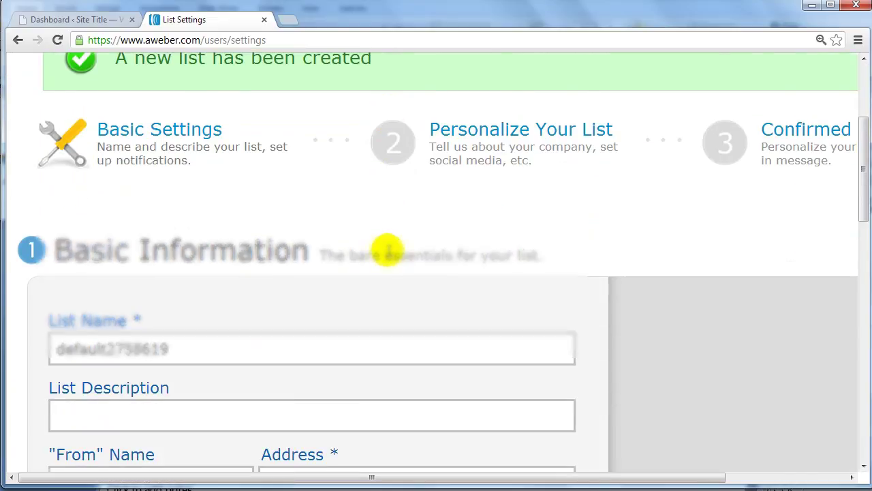
scroll(386, 250, "up", 1)
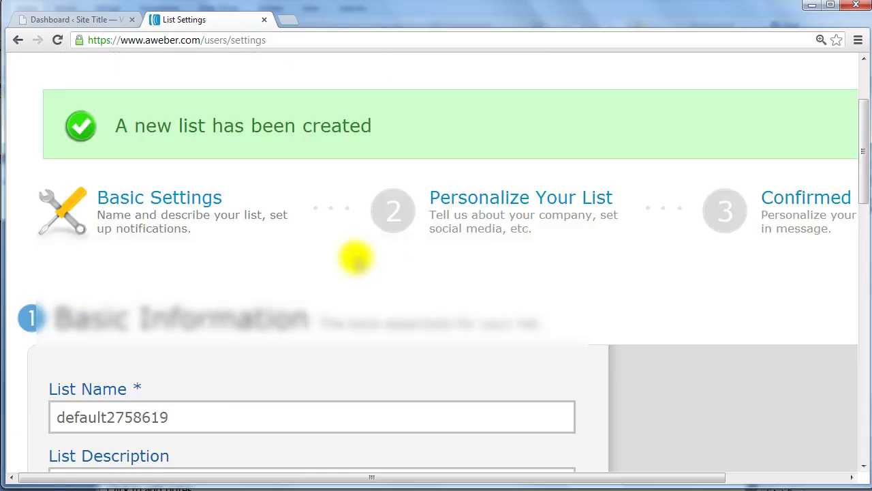
left_click(211, 414)
double_click(219, 416)
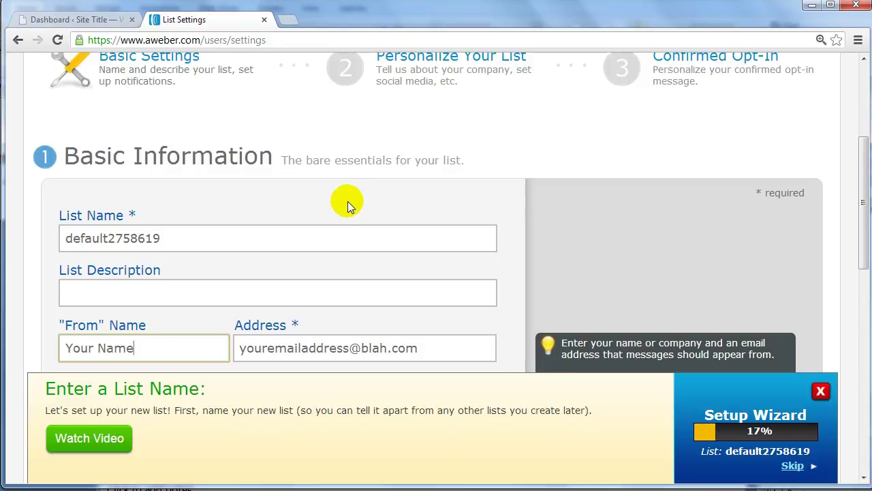
double_click(184, 236)
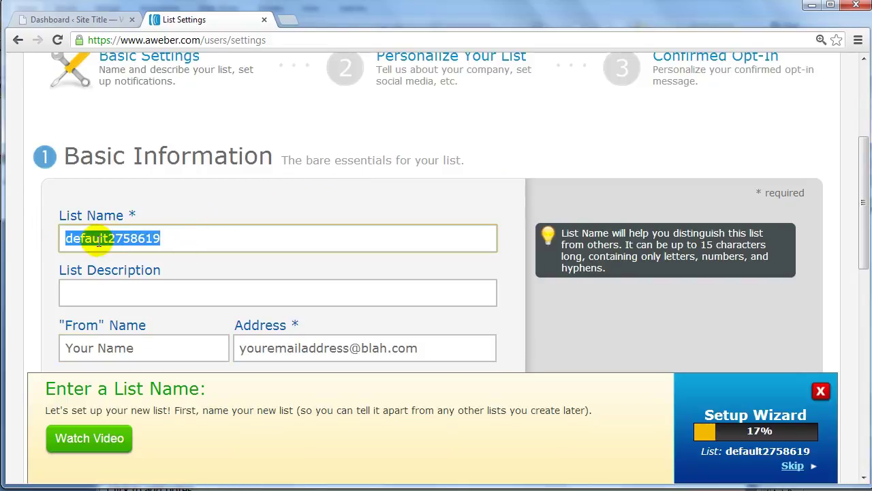
mouse_move(144, 268)
left_click(116, 295)
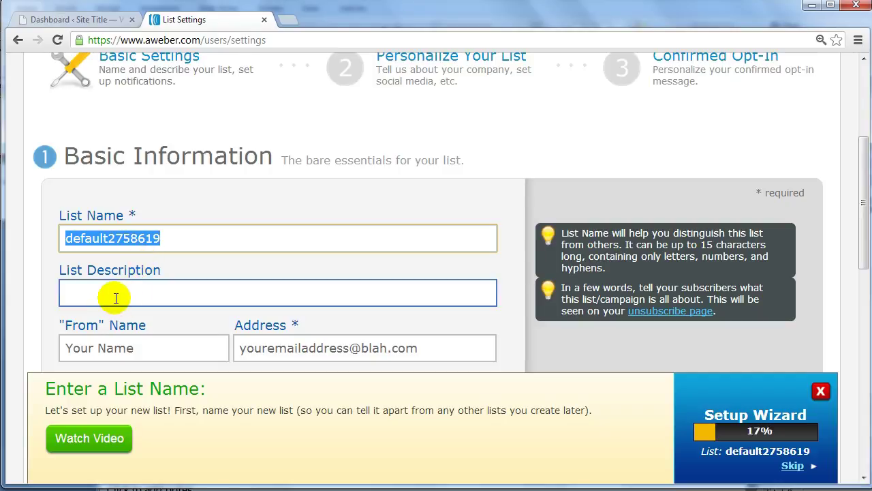
left_click(115, 293)
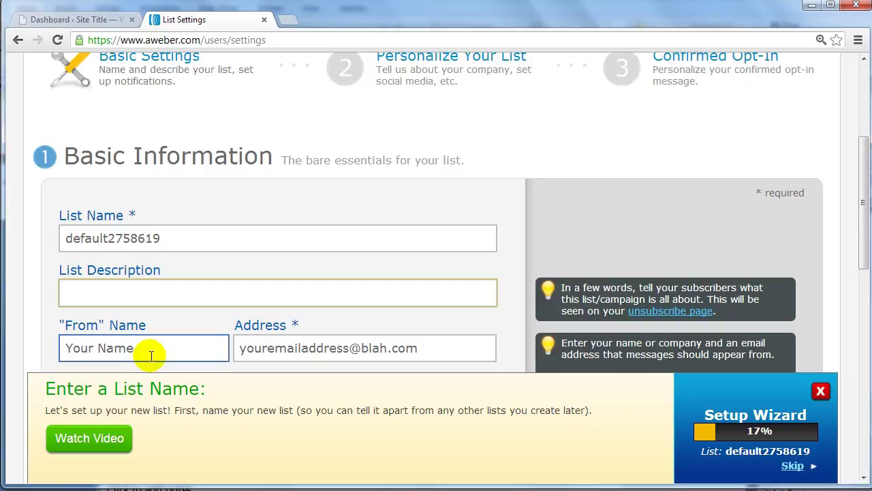
left_click(459, 346)
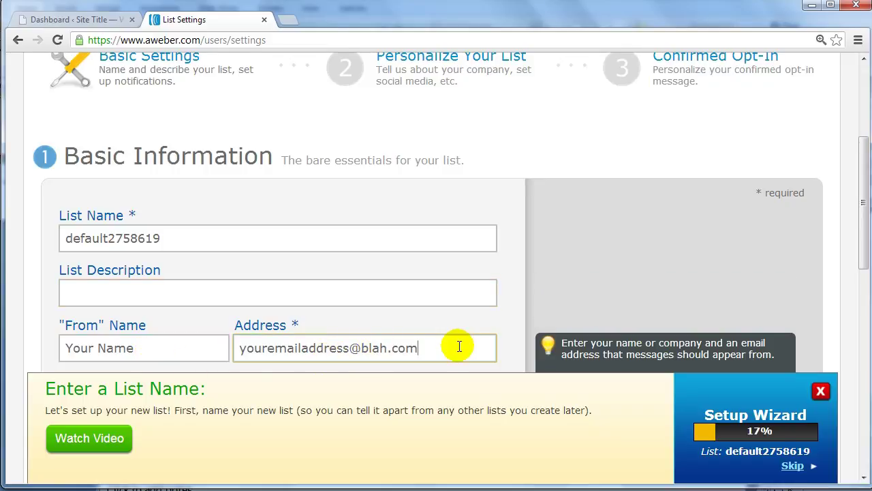
Step: Check the new-subscriber notification name and email fields, and save the basic settings with the list named defaultaweberte
scroll(459, 346, "down", 5)
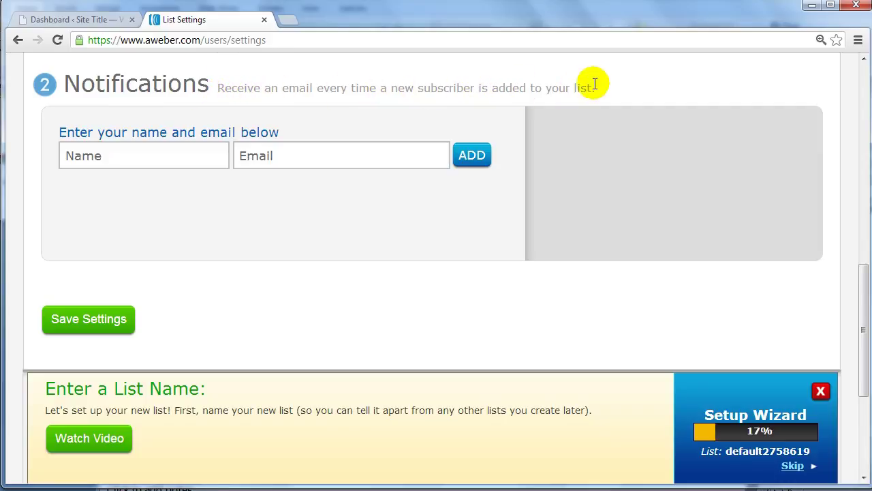
left_click(145, 155)
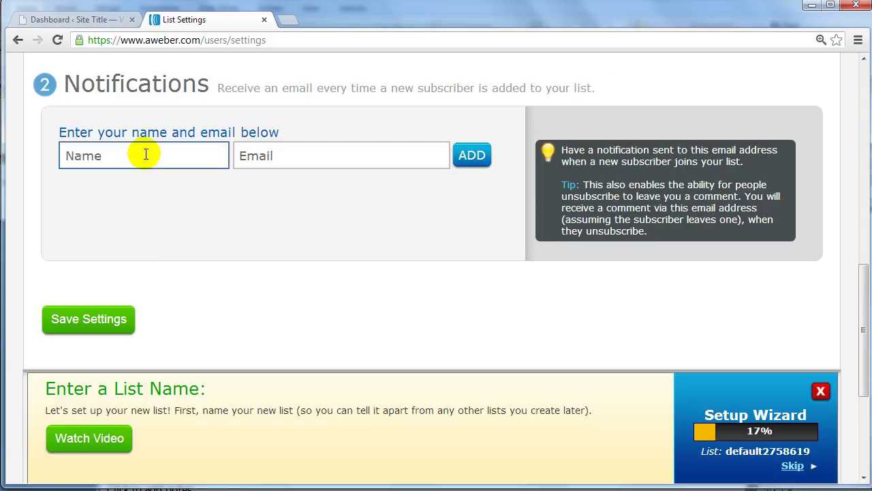
left_click(242, 155)
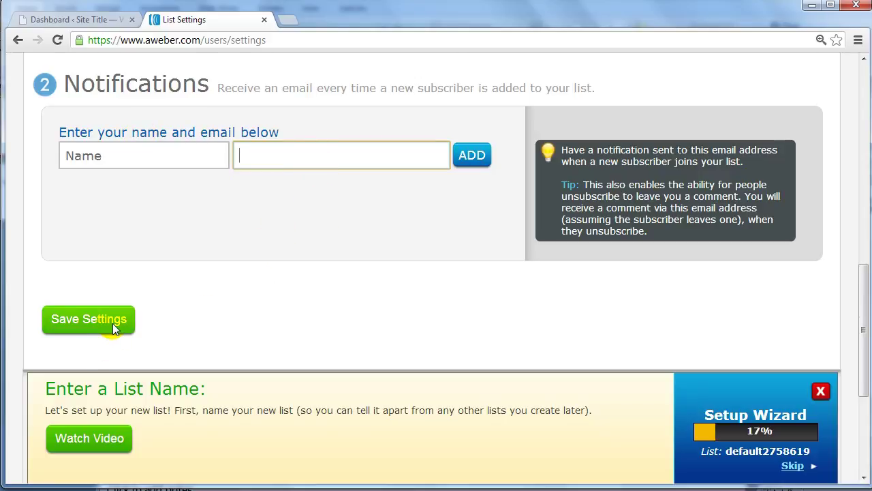
scroll(112, 321, "down", 3)
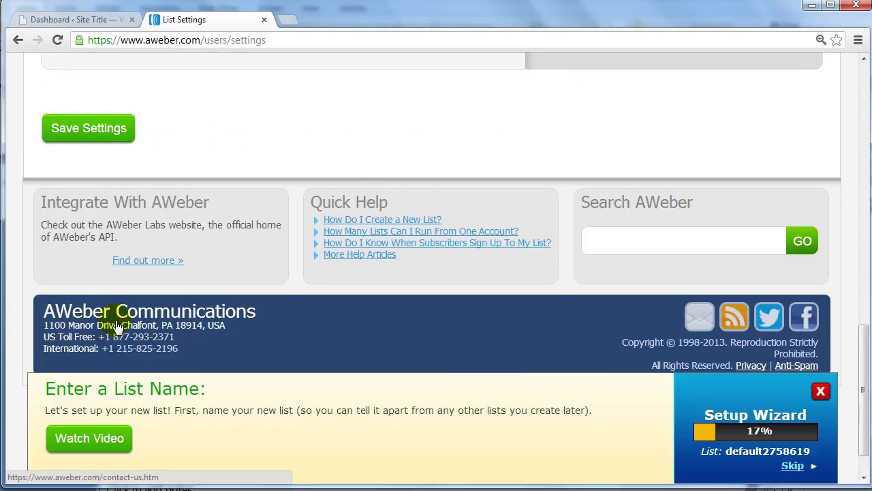
left_click(118, 135)
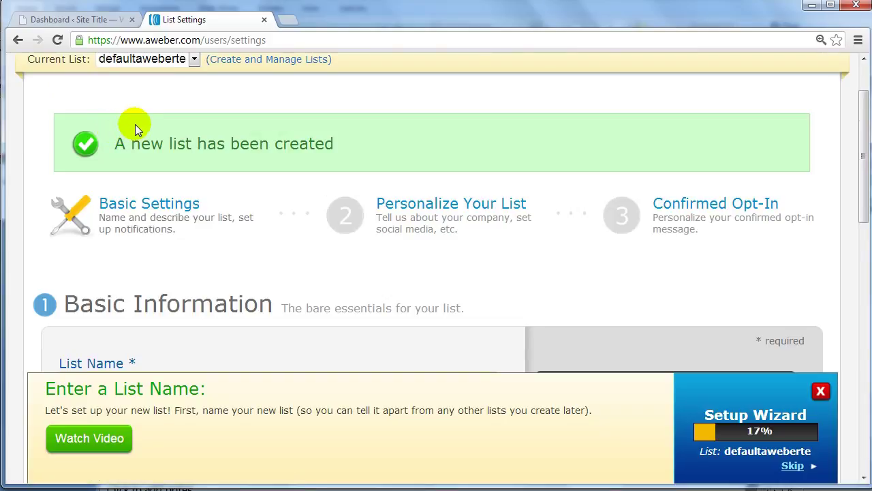
Step: Open the Personalize Your List settings and look over the Company Branding fields for company name, website URL and email signature
left_click(477, 223)
scroll(470, 231, "down", 1)
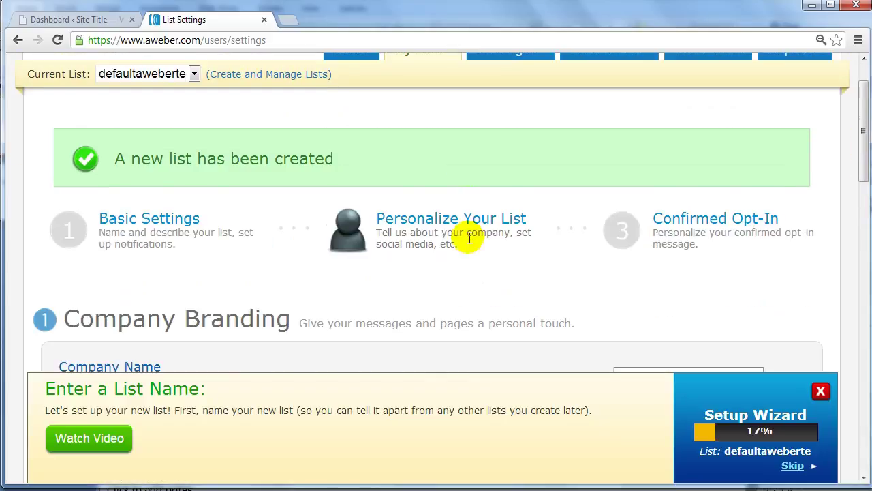
scroll(469, 239, "down", 3)
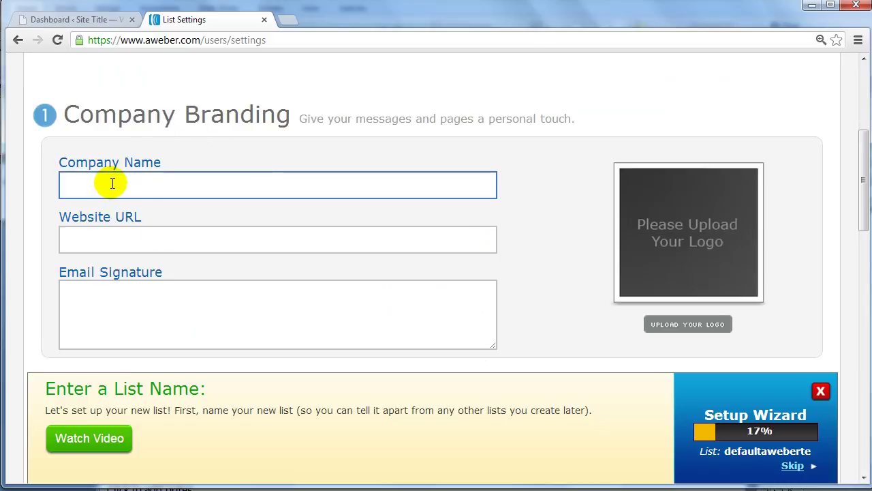
left_click(170, 329)
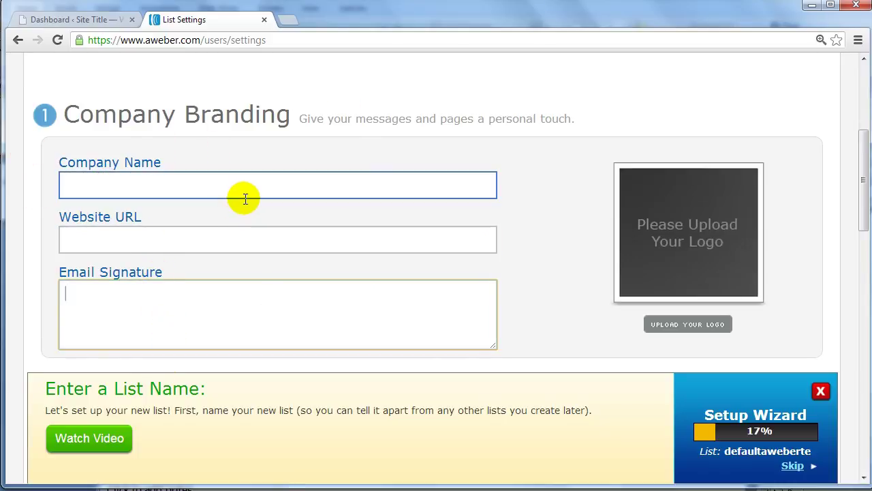
left_click(106, 182)
left_click(136, 238)
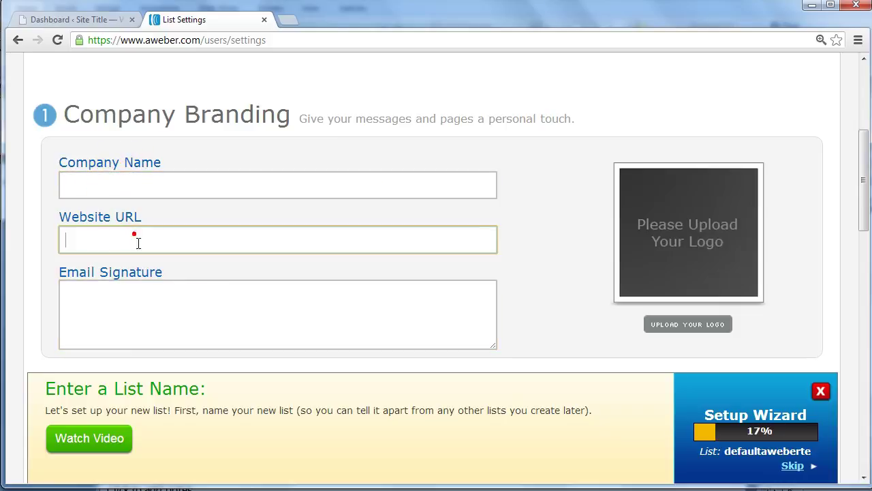
left_click(153, 330)
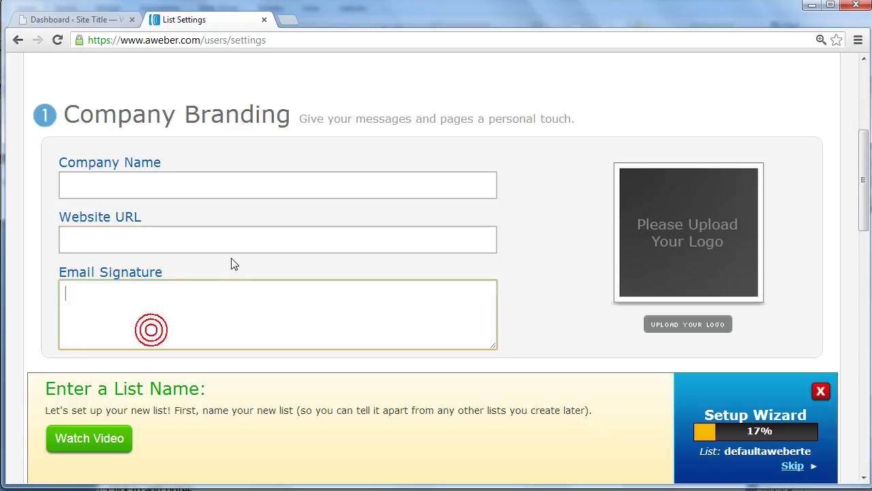
scroll(247, 240, "down", 1)
left_click(246, 240)
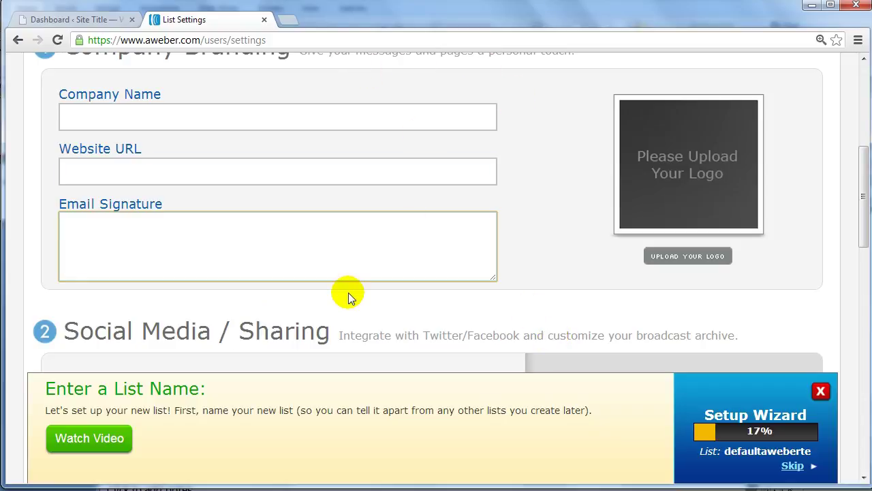
Step: Open the Confirmed Opt-In settings and read through the confirmation message's subject, intro and confirmation link text
scroll(341, 289, "up", 1)
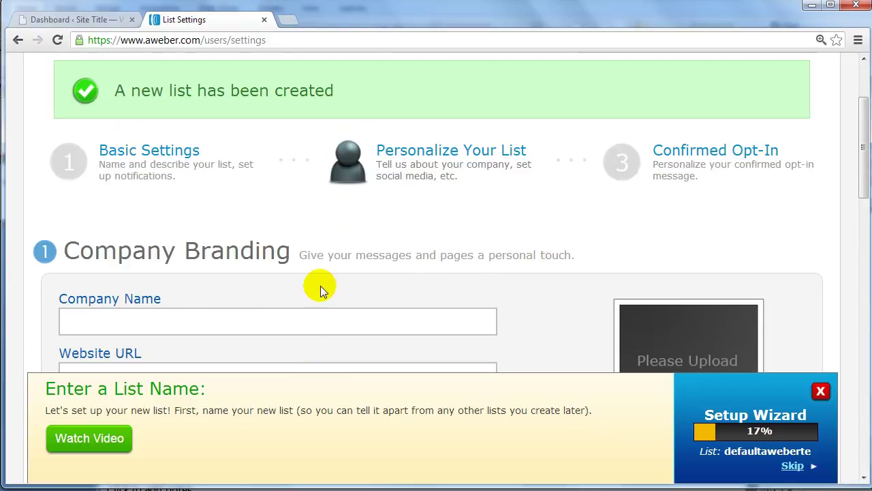
scroll(317, 287, "up", 2)
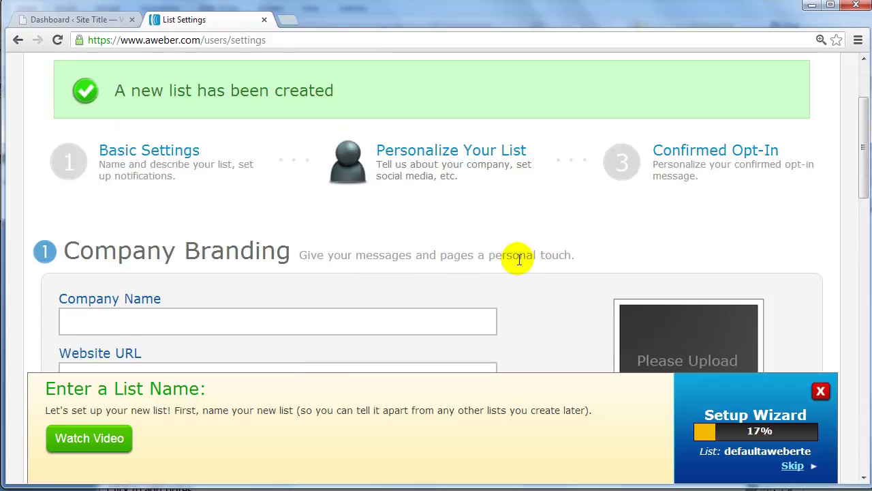
left_click(698, 167)
scroll(655, 165, "down", 1)
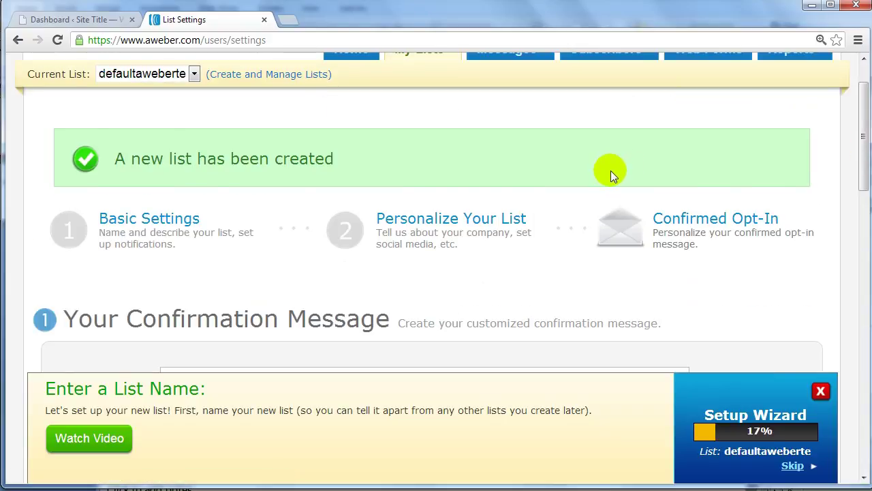
scroll(600, 171, "down", 1)
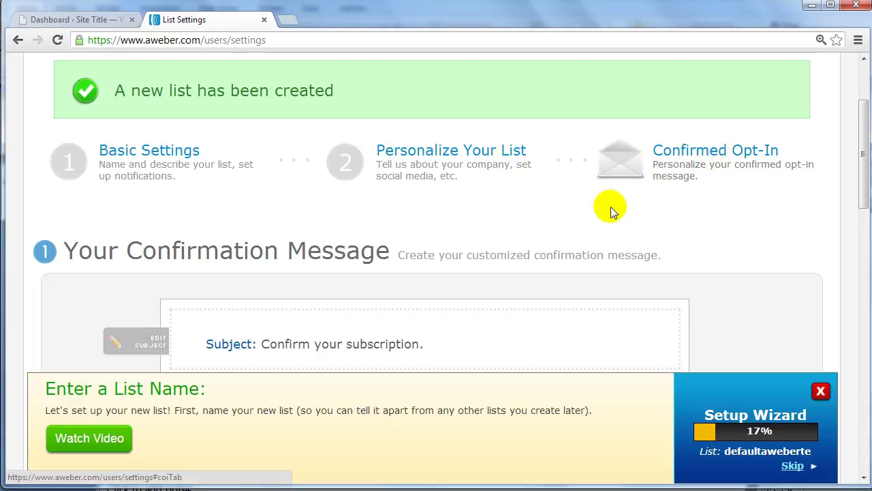
scroll(629, 224, "down", 1)
scroll(628, 224, "up", 1)
scroll(535, 288, "down", 1)
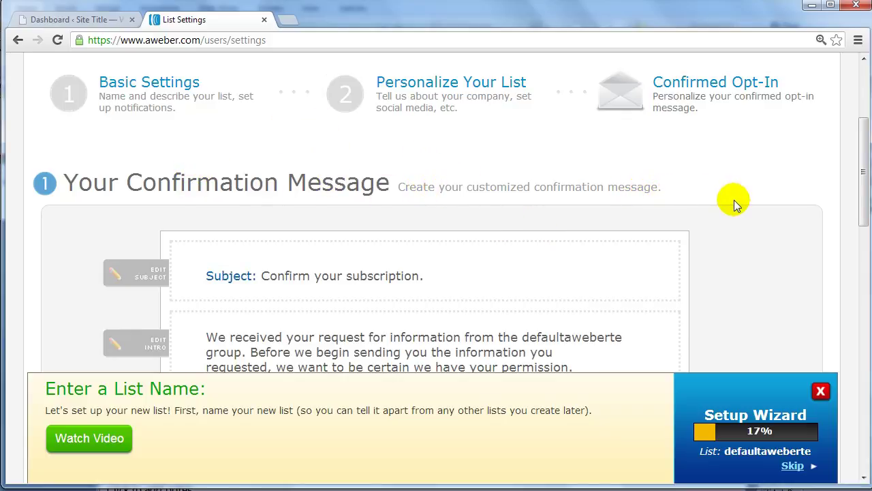
scroll(734, 200, "down", 4)
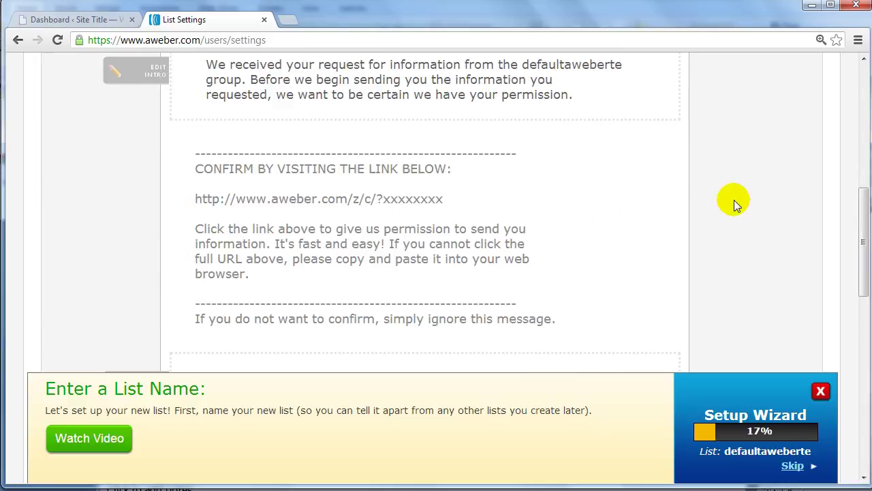
scroll(734, 199, "down", 2)
scroll(734, 200, "up", 3)
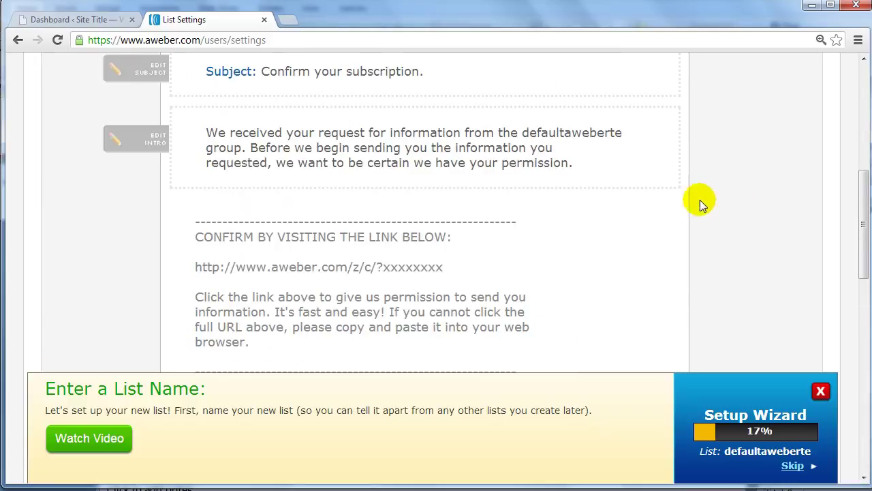
scroll(306, 154, "up", 1)
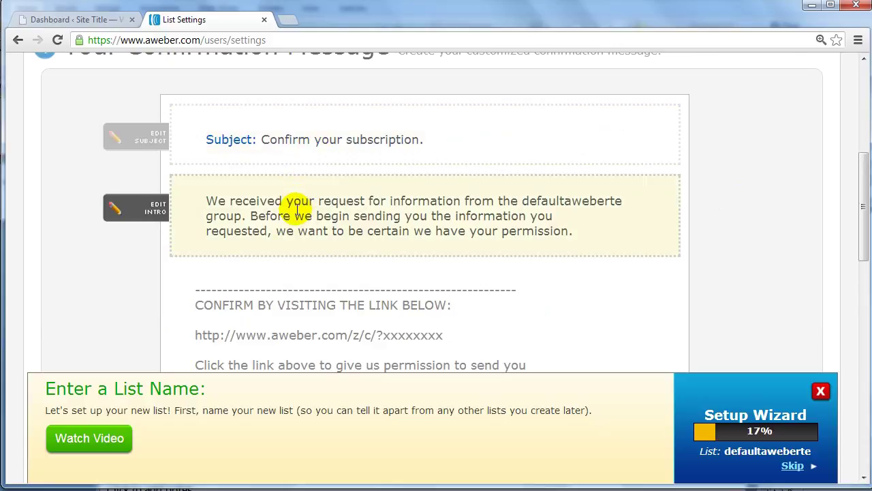
scroll(299, 208, "down", 2)
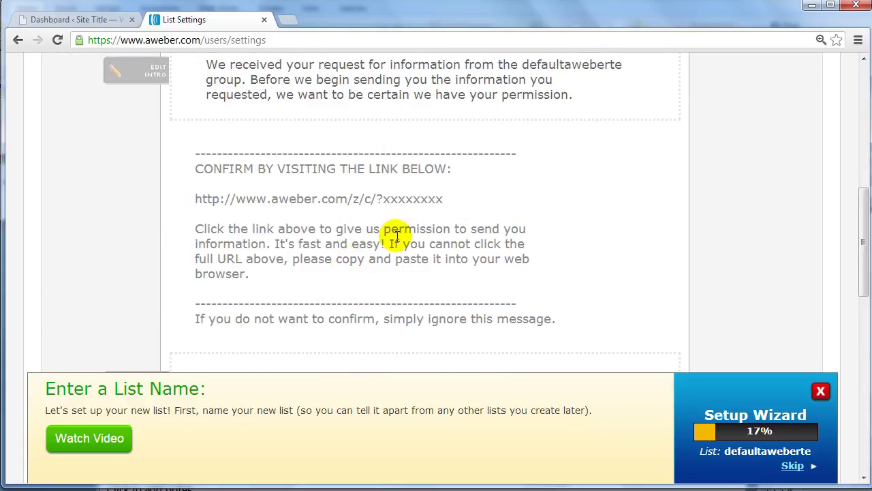
Step: Examine the web form opt-in requirement and the Confirmation Success Page URL field
scroll(399, 238, "down", 3)
scroll(388, 235, "down", 2)
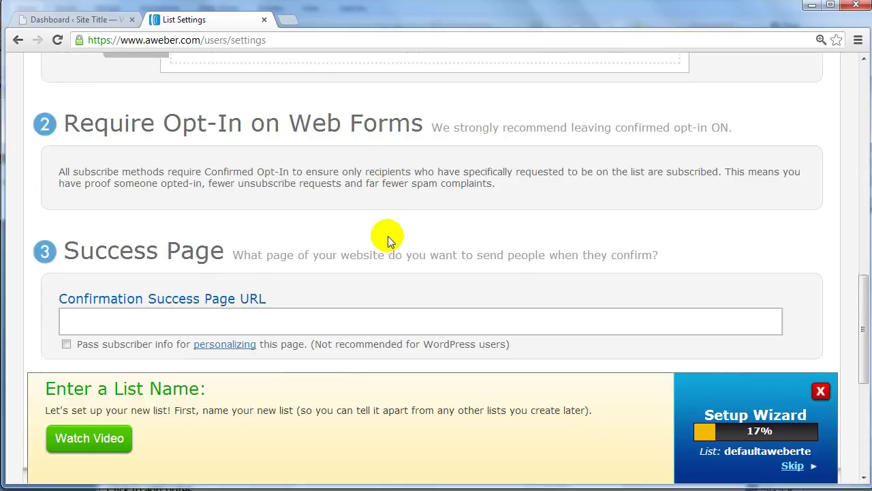
scroll(387, 236, "down", 1)
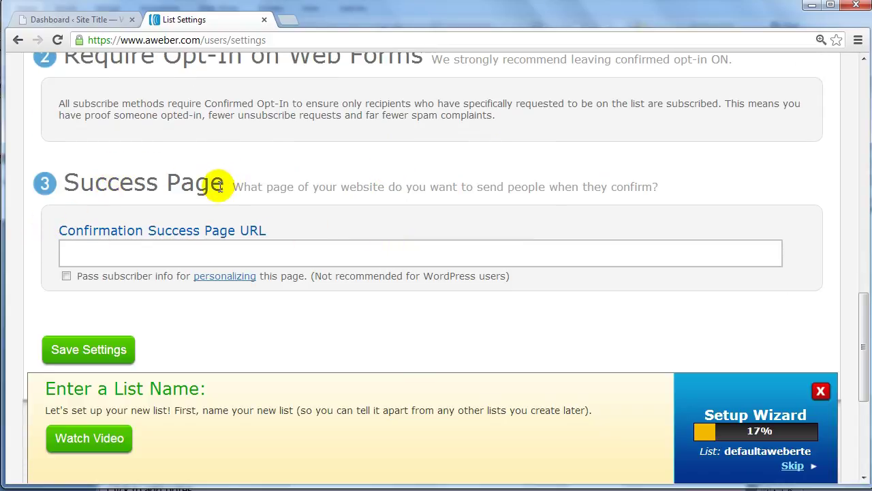
left_click(300, 252)
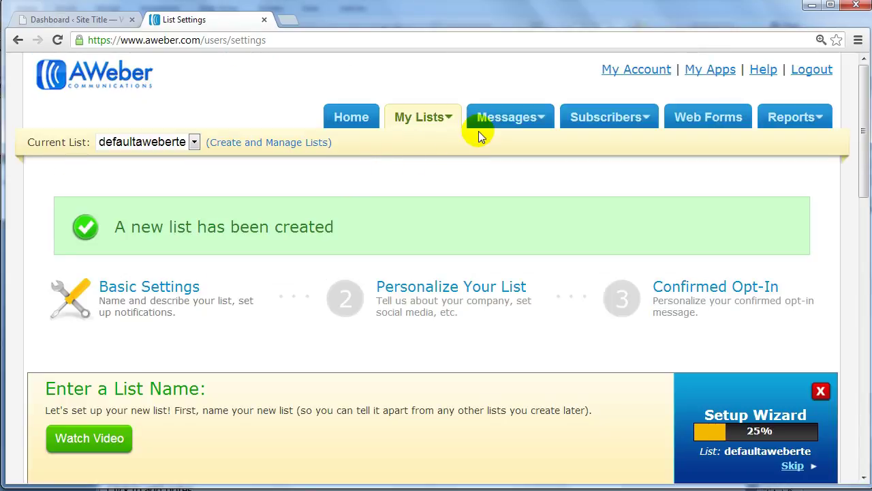
Step: Open the Follow Up messages page for the defaultaweberte list
mouse_move(500, 128)
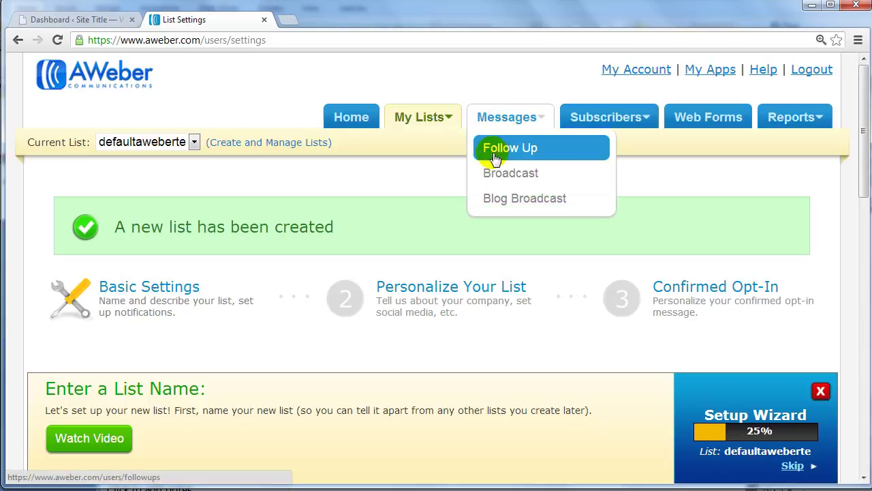
left_click(499, 150)
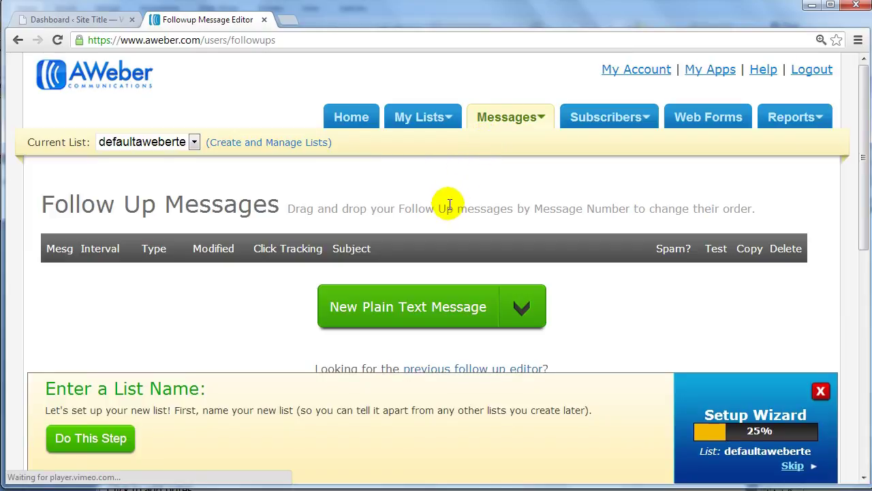
scroll(450, 204, "down", 2)
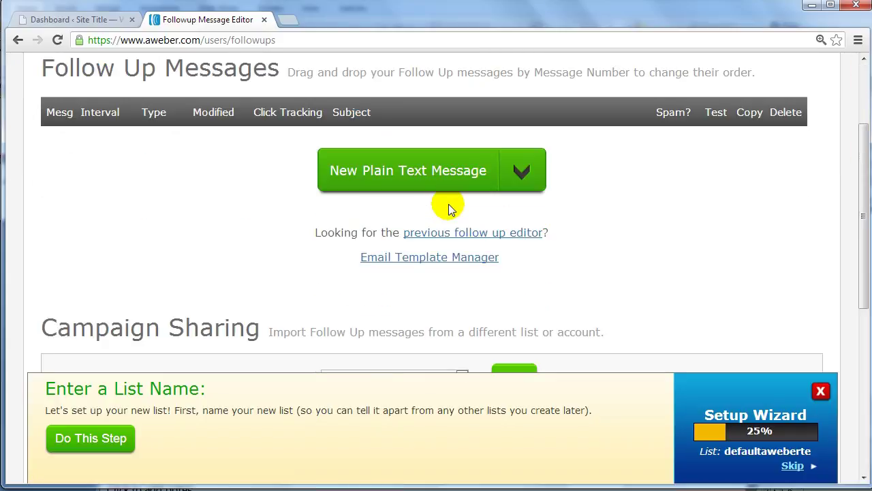
Step: Start a new plain text follow-up message and look over its subject and body fields
left_click(521, 174)
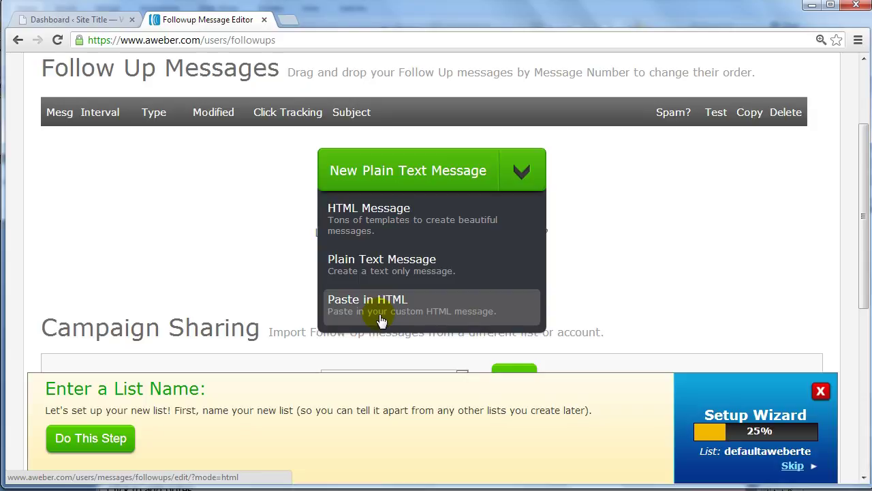
left_click(417, 172)
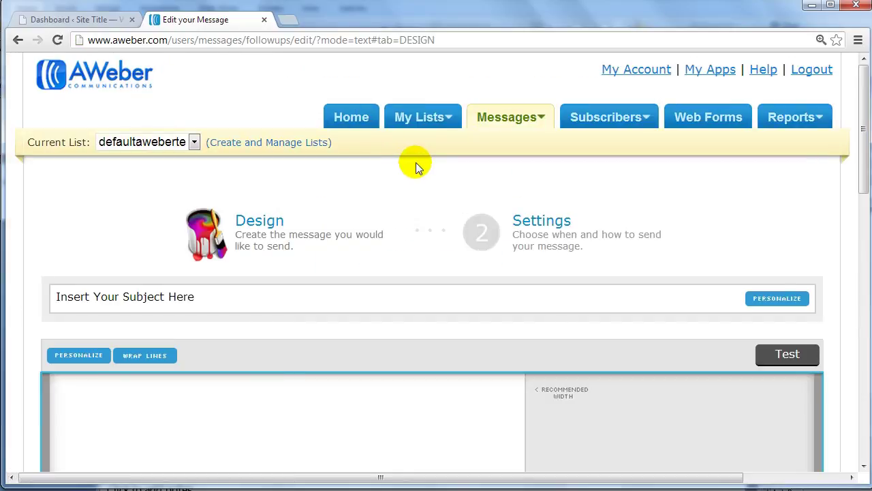
scroll(416, 163, "down", 1)
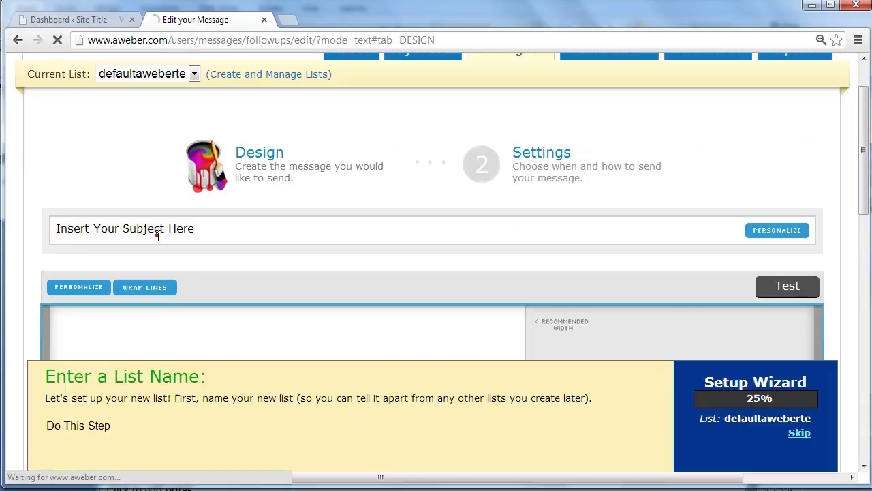
left_click(286, 232)
scroll(288, 232, "down", 3)
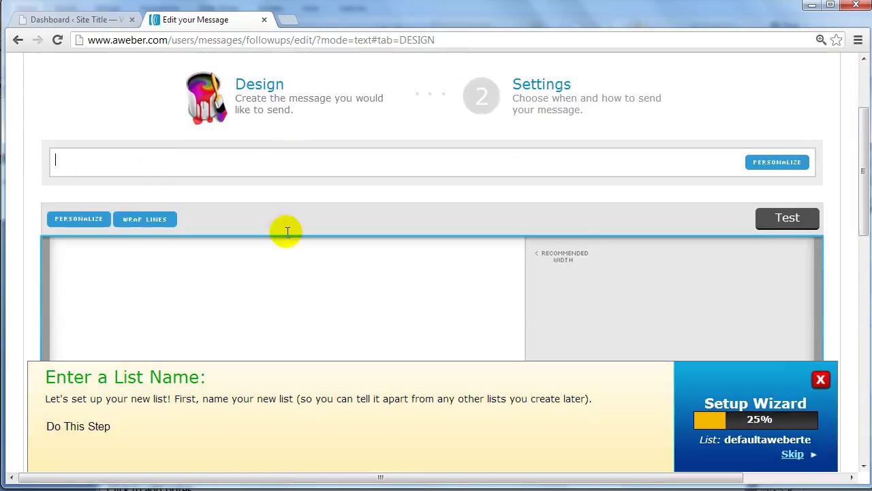
left_click(286, 231)
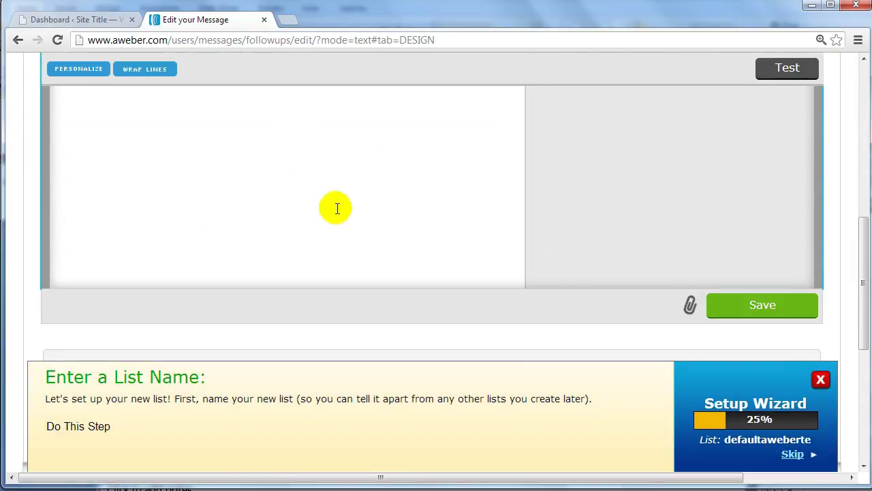
scroll(268, 197, "up", 2)
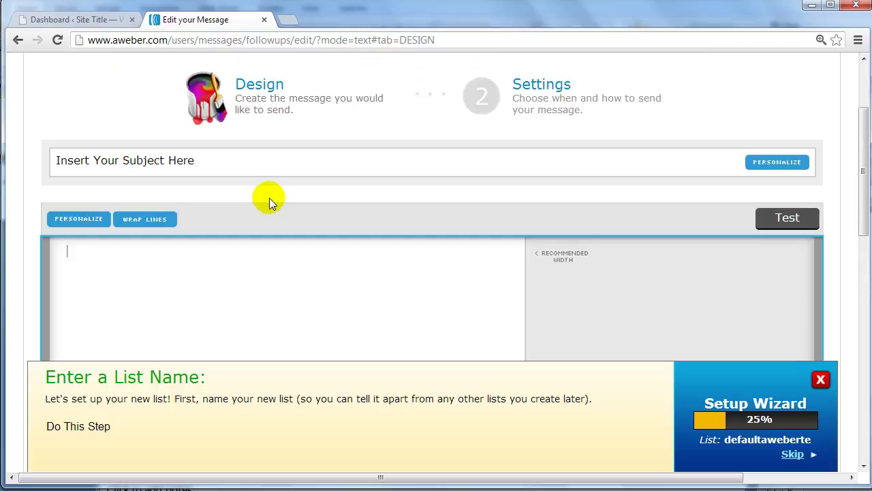
Step: Set the message's subject to "Download Your Free Report here..."
left_click(245, 161)
scroll(264, 233, "up", 1)
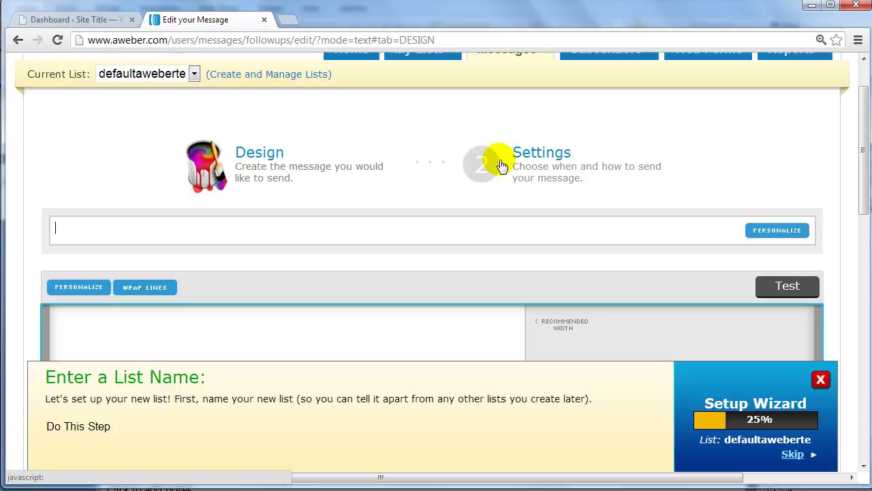
type("Download Your ")
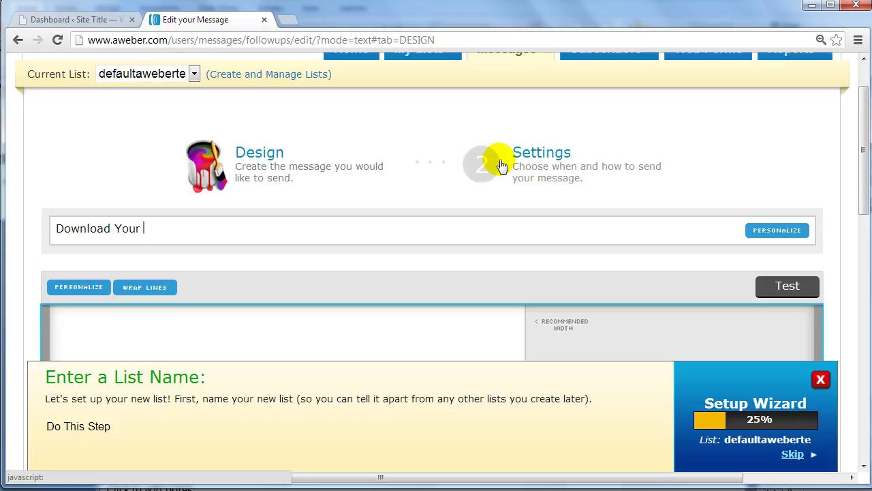
type("Free Report here...")
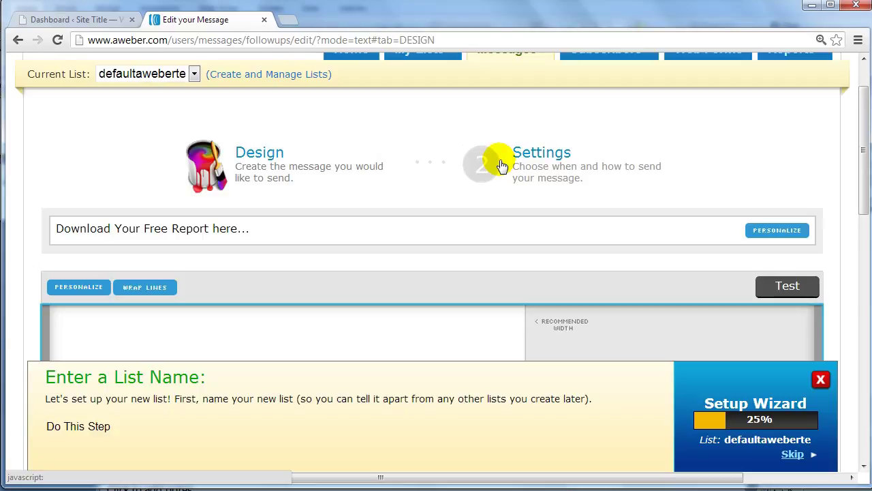
Step: Leave the message body empty, continue to the message's settings, and save the first follow-up message with click tracking on
scroll(327, 170, "down", 2)
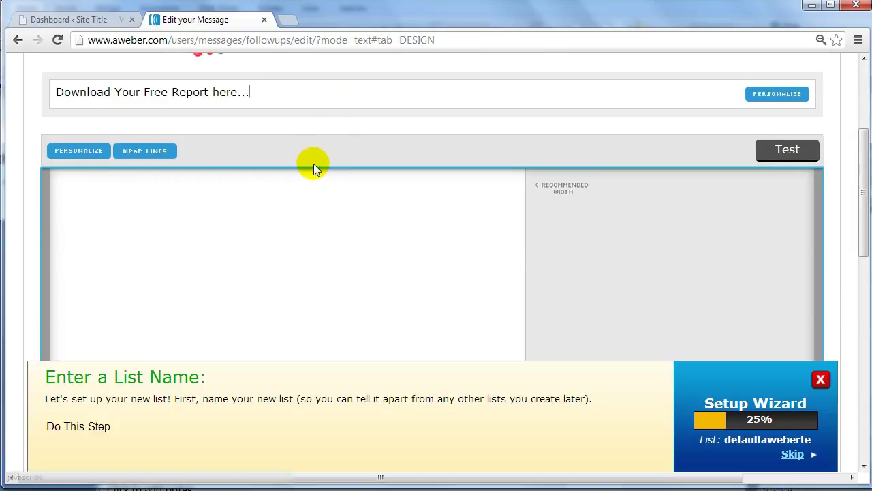
left_click(300, 229)
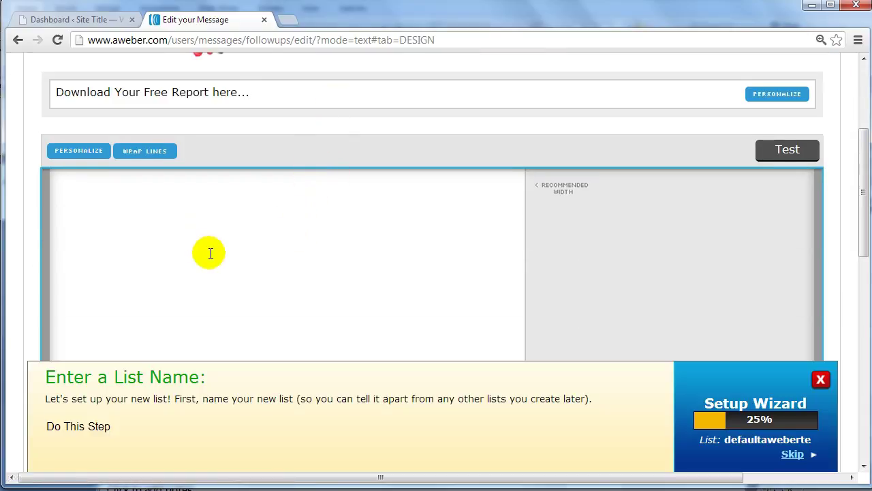
scroll(210, 252, "down", 1)
scroll(210, 253, "up", 1)
scroll(399, 252, "down", 7)
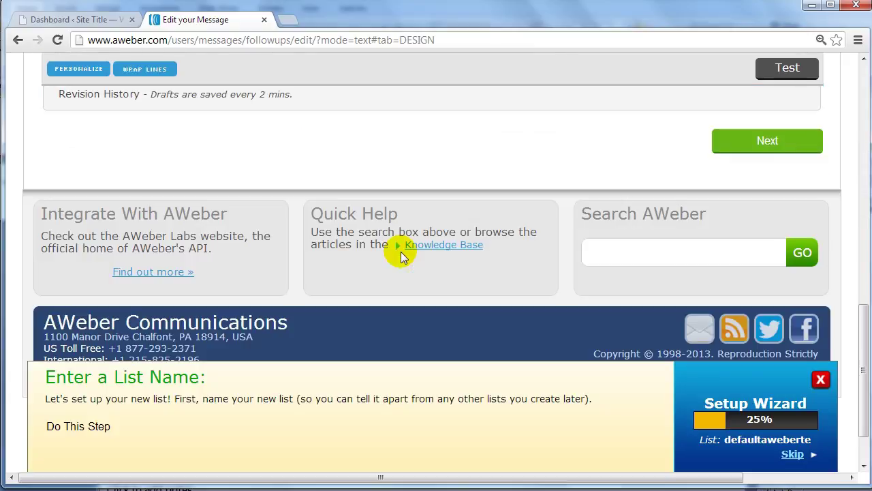
scroll(401, 255, "up", 2)
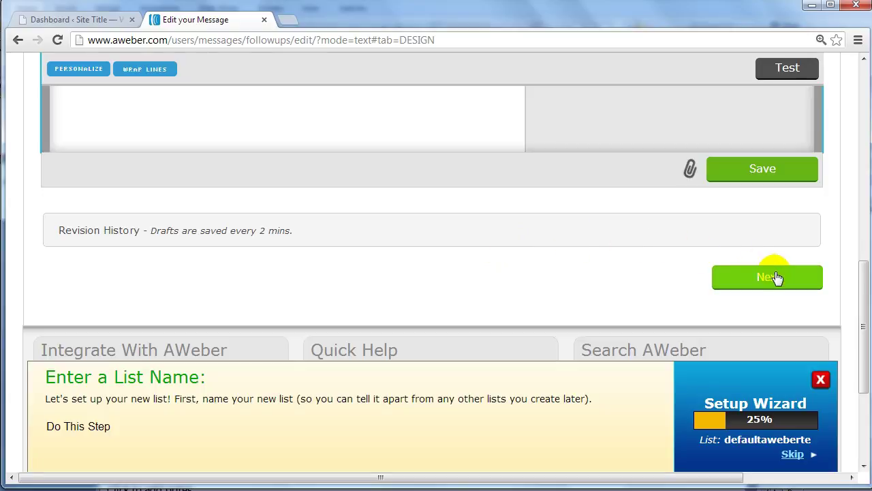
left_click(775, 277)
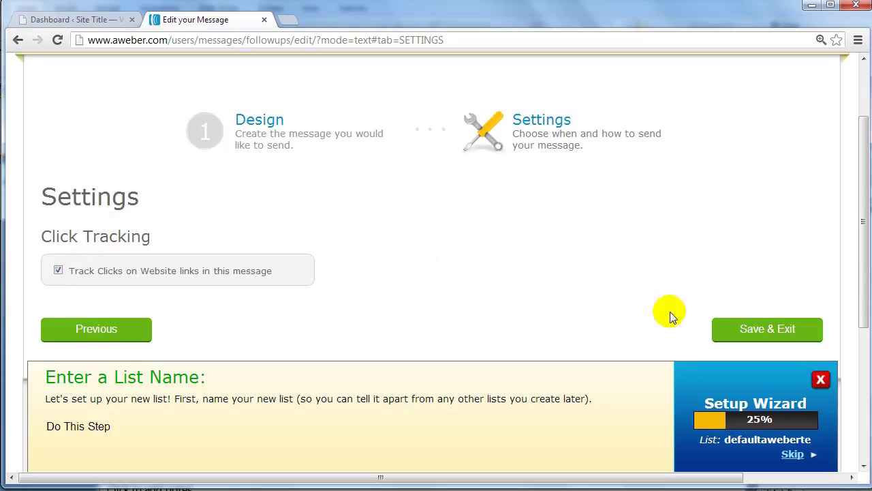
left_click(733, 330)
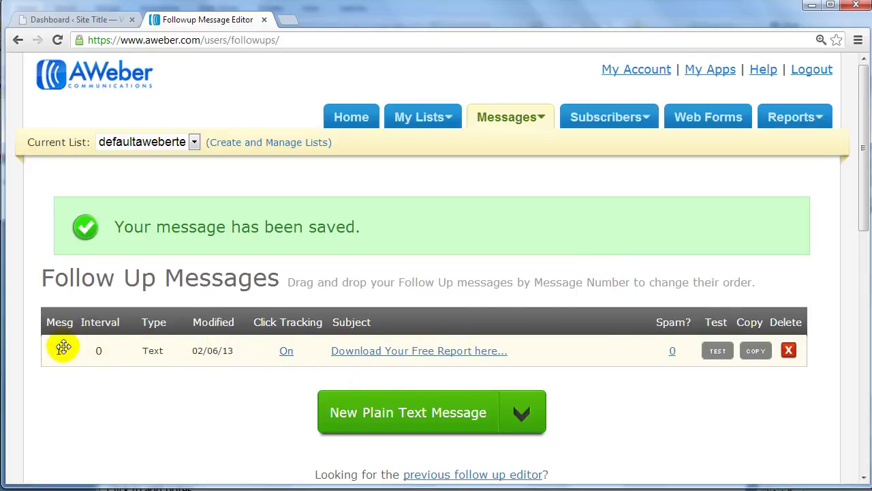
Step: Close the Setup Wizard banner on the Follow Up Messages page
mouse_move(96, 306)
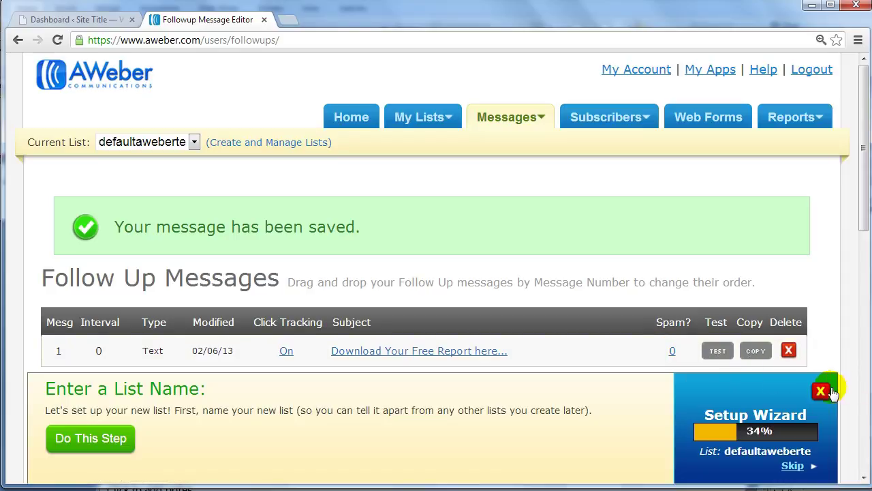
left_click(822, 390)
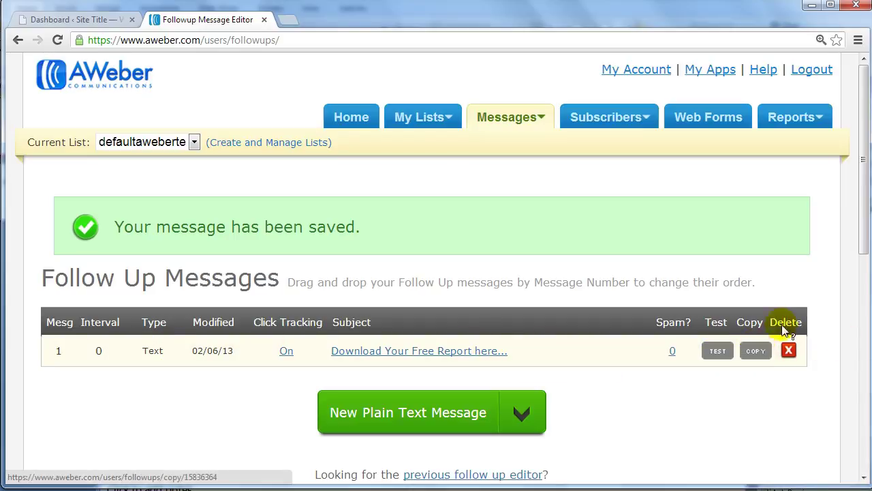
mouse_move(790, 334)
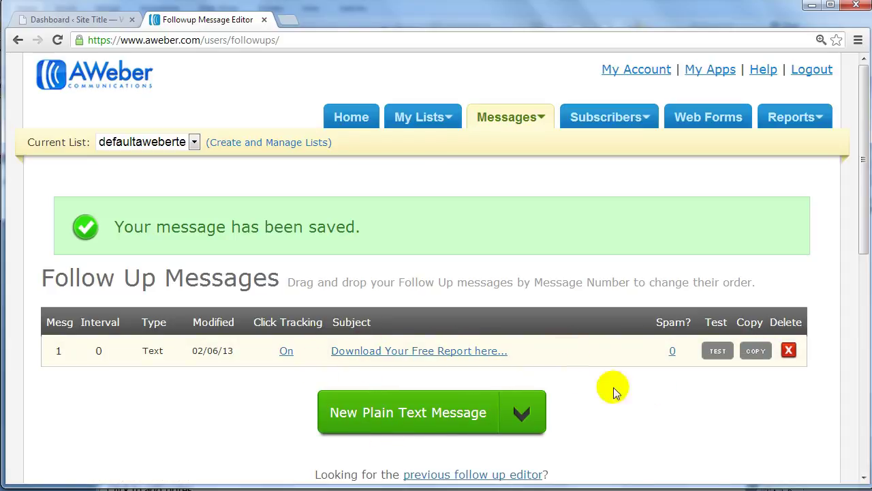
Step: Create a second plain text message with the subject "Have You Gotten Your Free Report?" and copy that text into the body
scroll(610, 429, "down", 1)
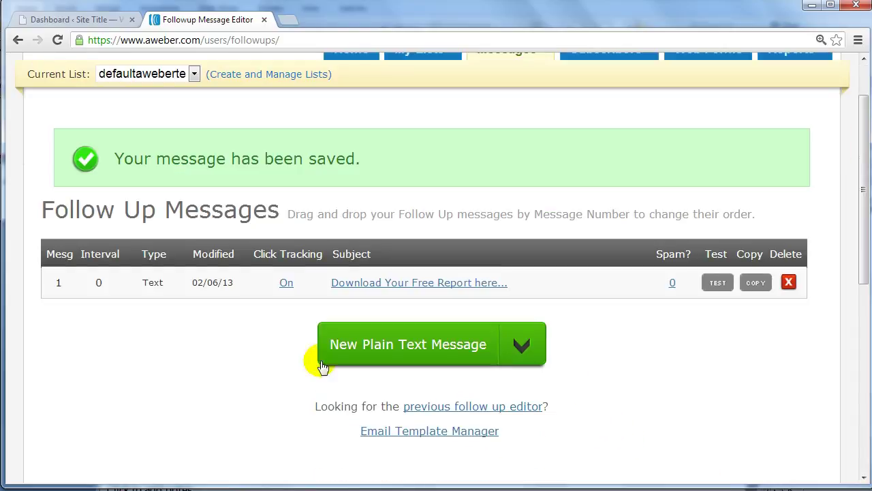
left_click(397, 345)
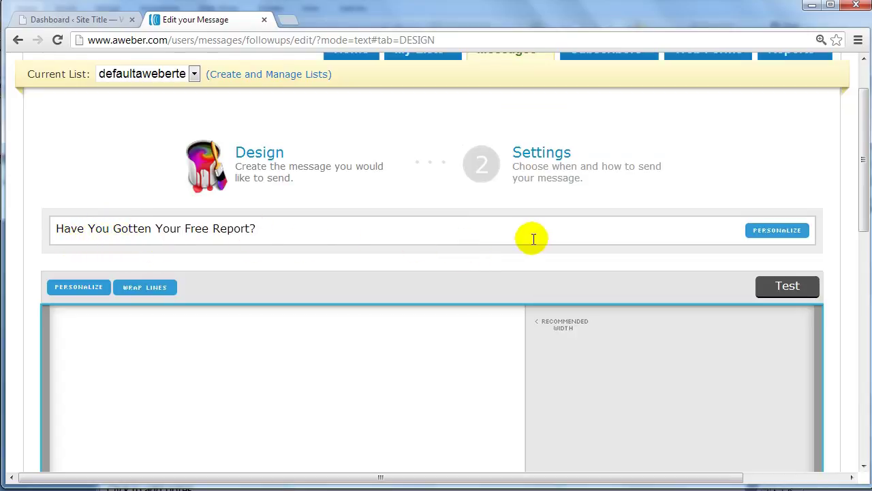
key("ctrl+a")
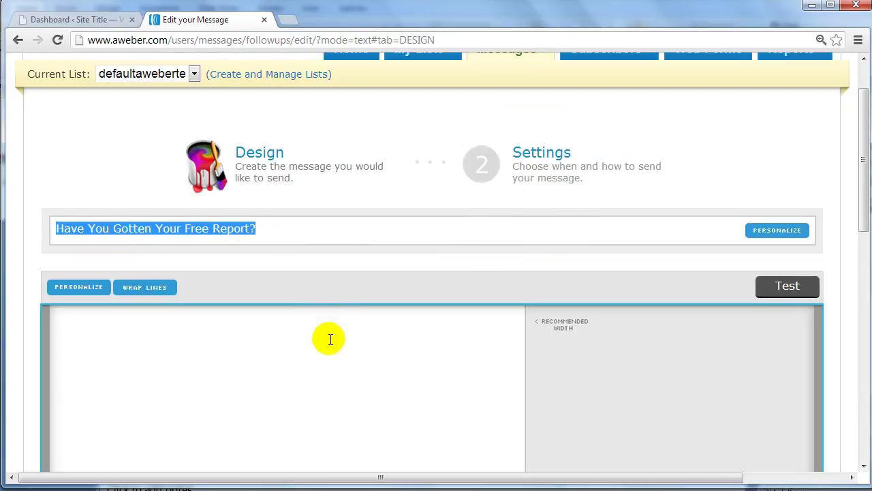
key("ctrl+c")
left_click(329, 339)
key("ctrl+v")
Step: Continue to the second message's settings and set its interval to 2 days after the previous message
scroll(329, 339, "down", 5)
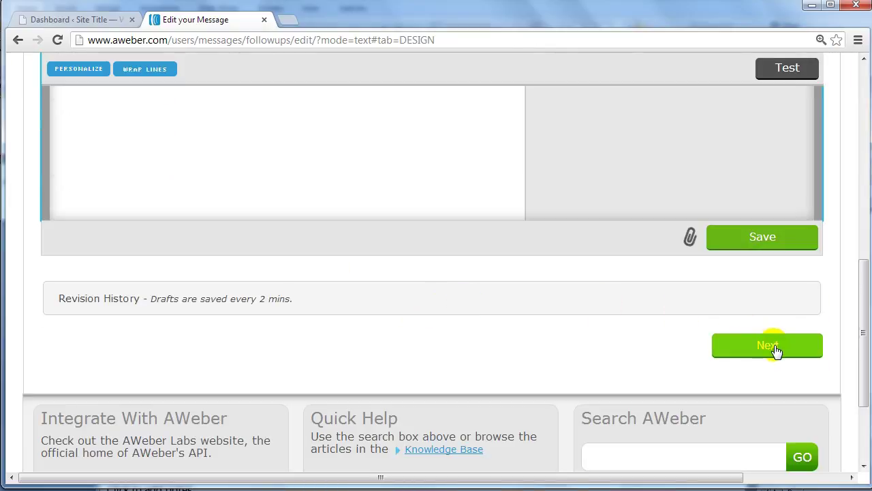
left_click(775, 347)
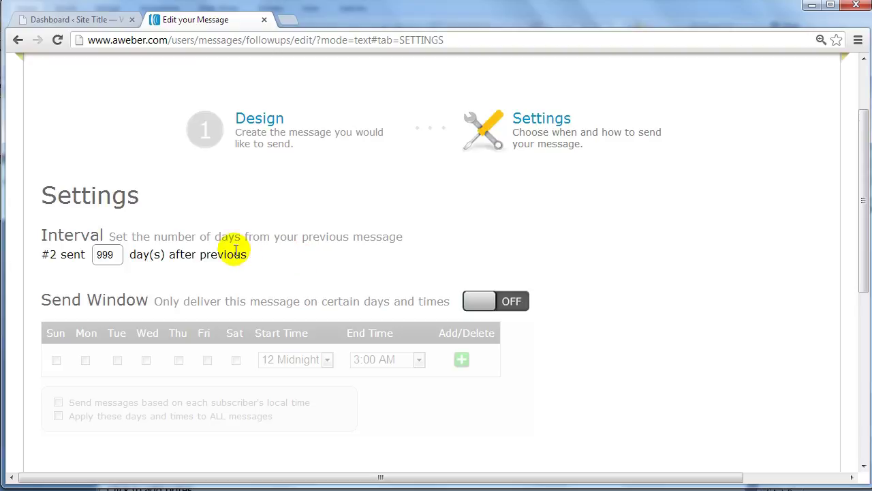
double_click(118, 254)
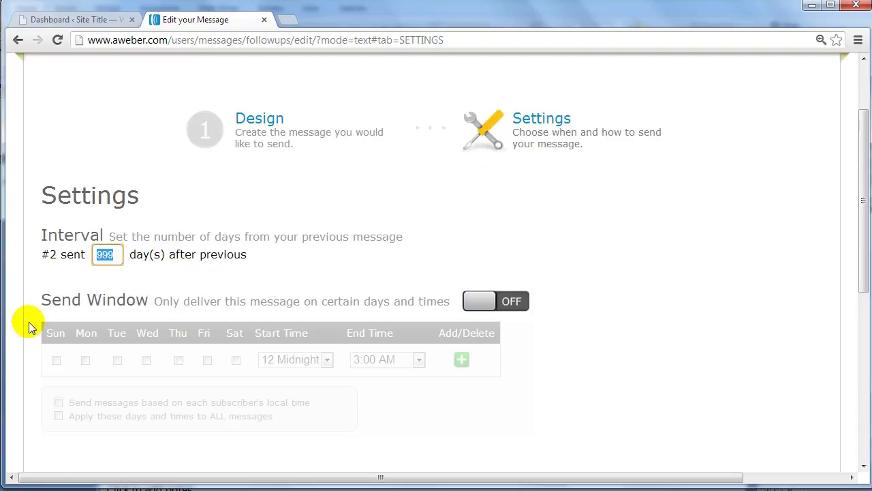
key("BackSpace")
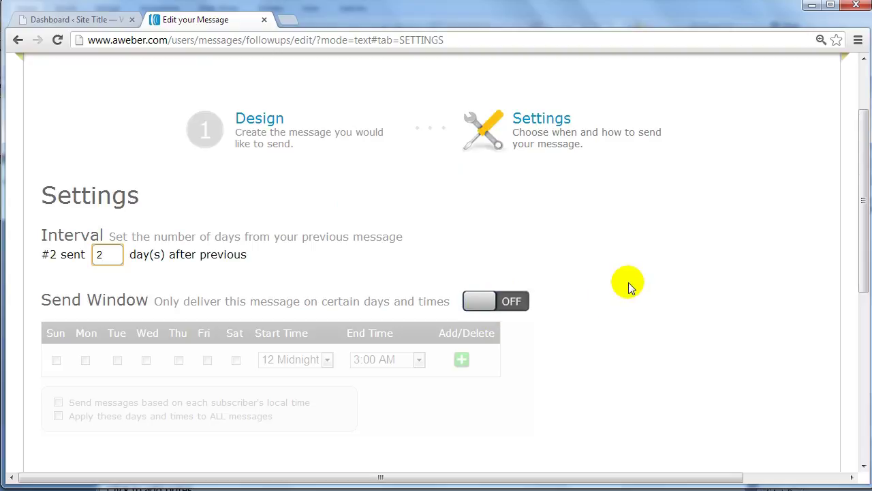
scroll(622, 285, "down", 1)
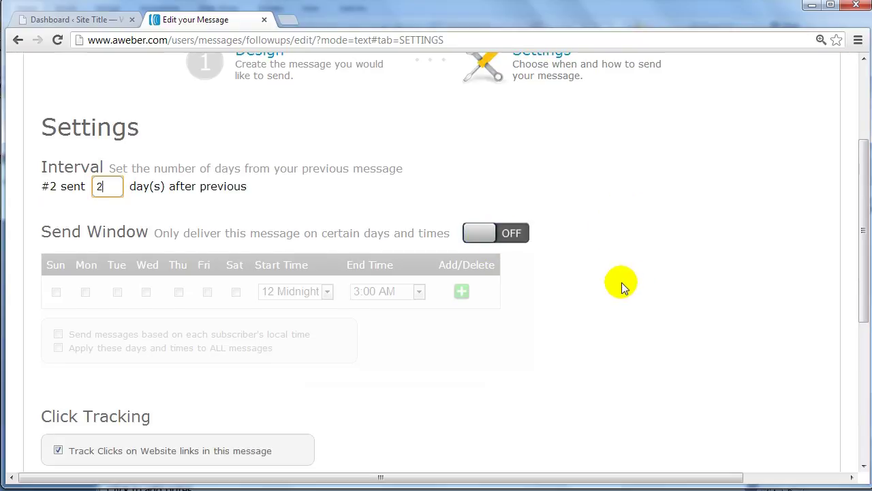
scroll(621, 282, "down", 2)
scroll(621, 282, "up", 3)
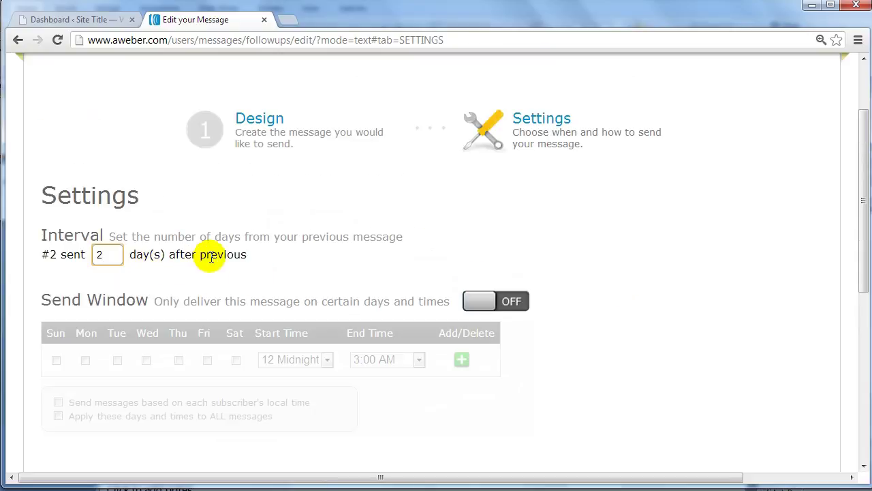
left_click(611, 229)
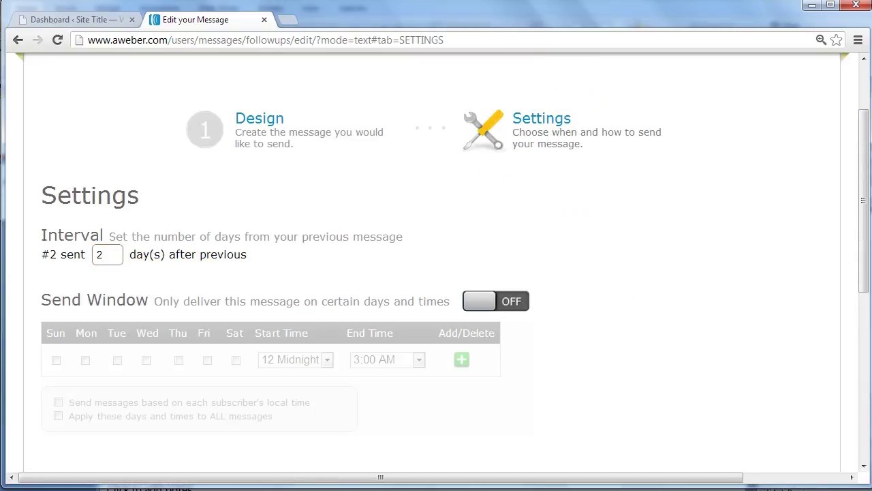
Step: Try limiting the second message's delivery to Monday through Friday with the Send Window, and switch the Send Window back off
left_click(481, 303)
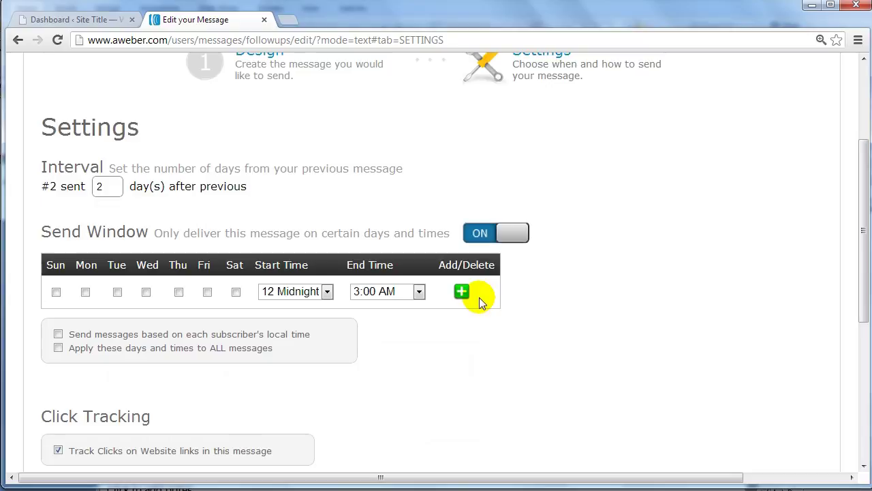
scroll(126, 299, "up", 1)
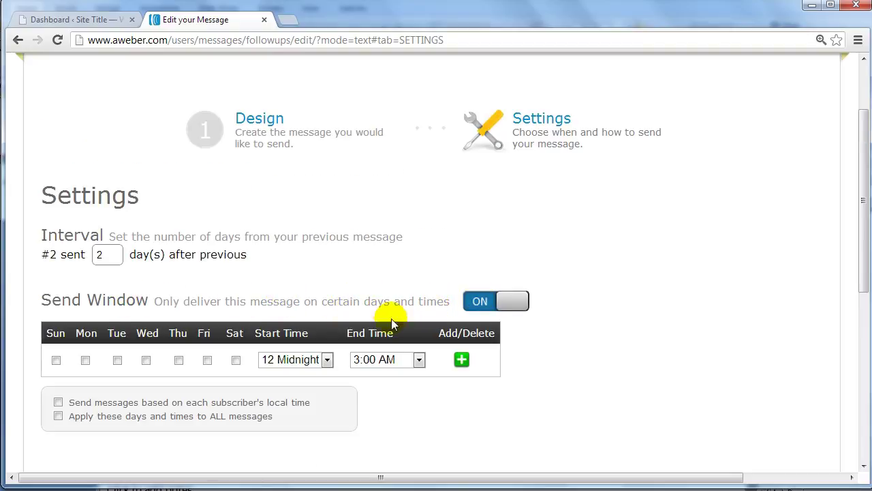
left_click(85, 359)
left_click(117, 360)
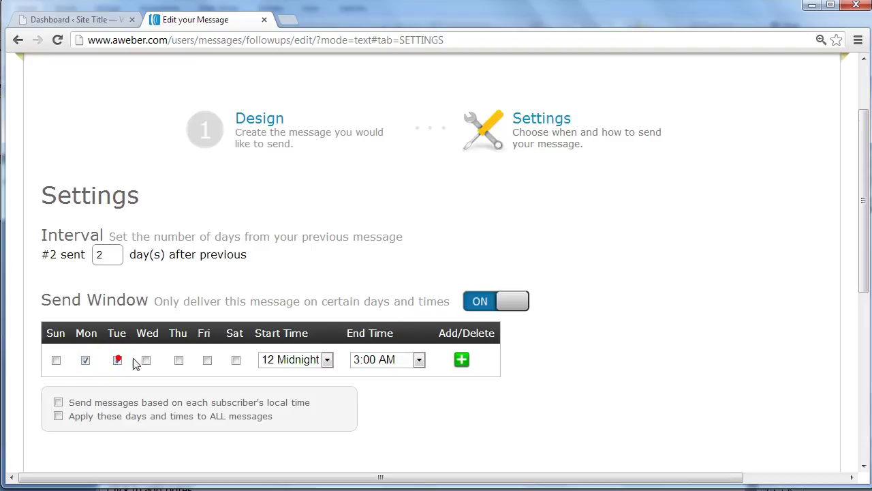
left_click(146, 360)
left_click(179, 360)
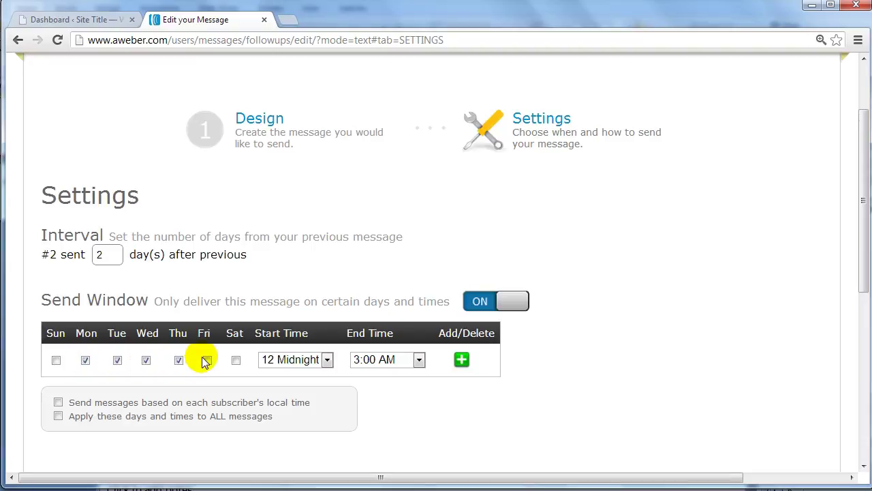
left_click(207, 360)
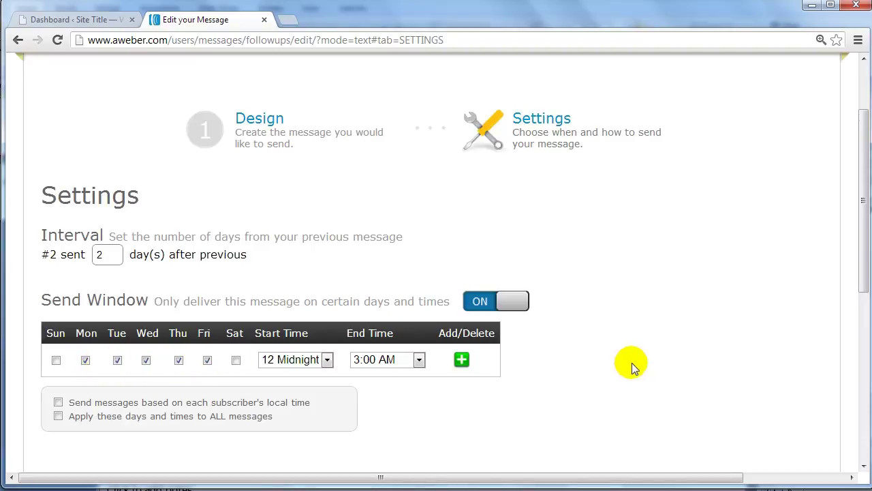
left_click(520, 300)
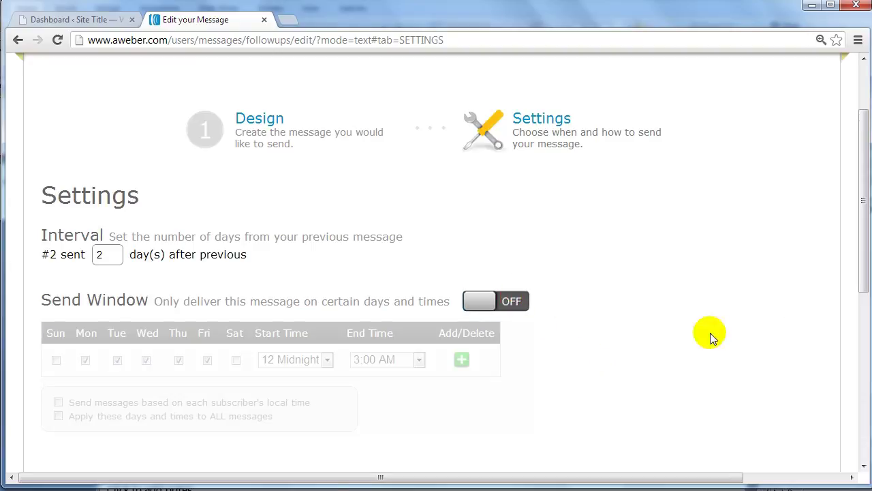
scroll(661, 286, "down", 2)
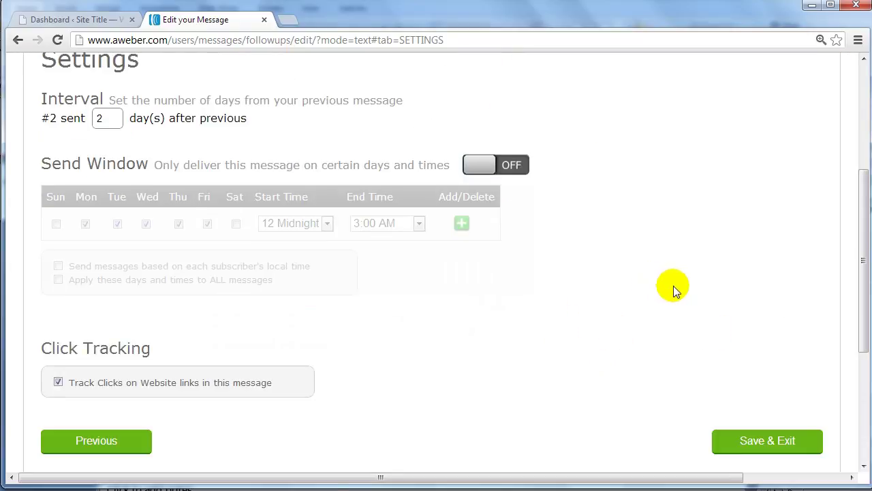
Step: Save the second follow-up message and return to the list of follow-up messages
left_click(759, 449)
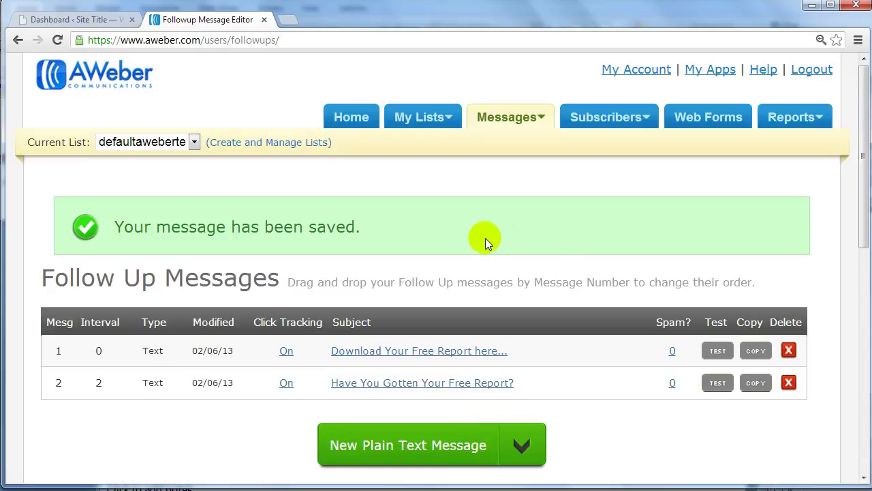
scroll(488, 234, "down", 2)
scroll(497, 234, "up", 2)
scroll(507, 233, "down", 3)
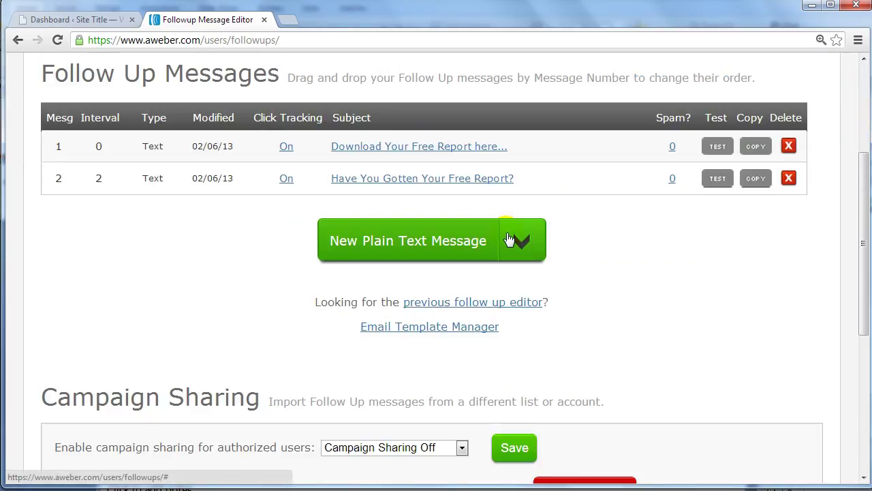
Step: Go to the list's web forms and start creating a new web form
scroll(509, 238, "up", 3)
mouse_move(600, 116)
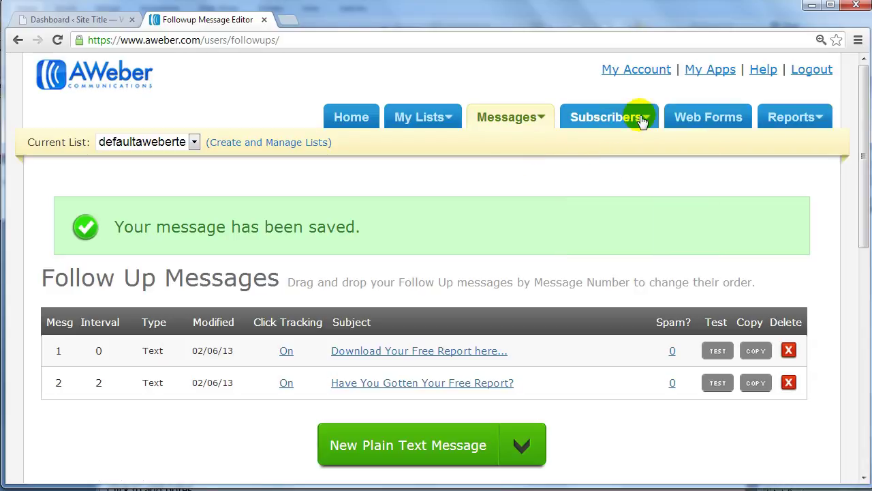
left_click(695, 119)
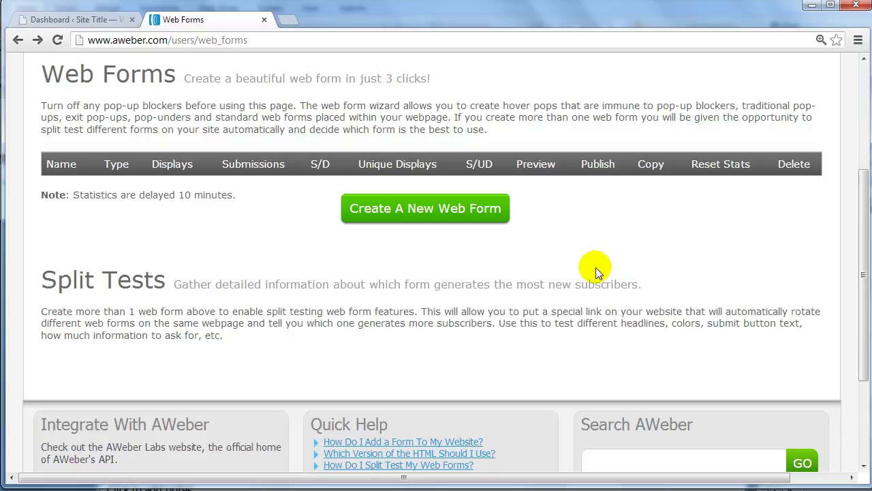
left_click_drag(39, 279, 175, 279)
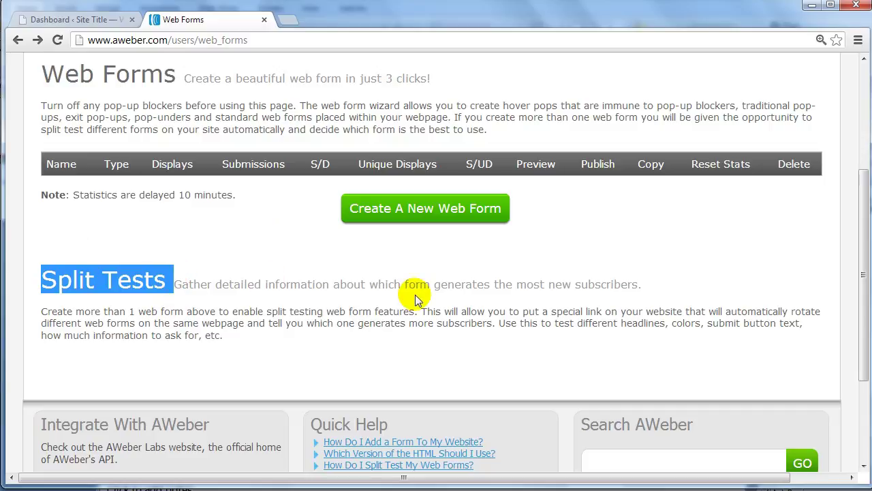
left_click(414, 277)
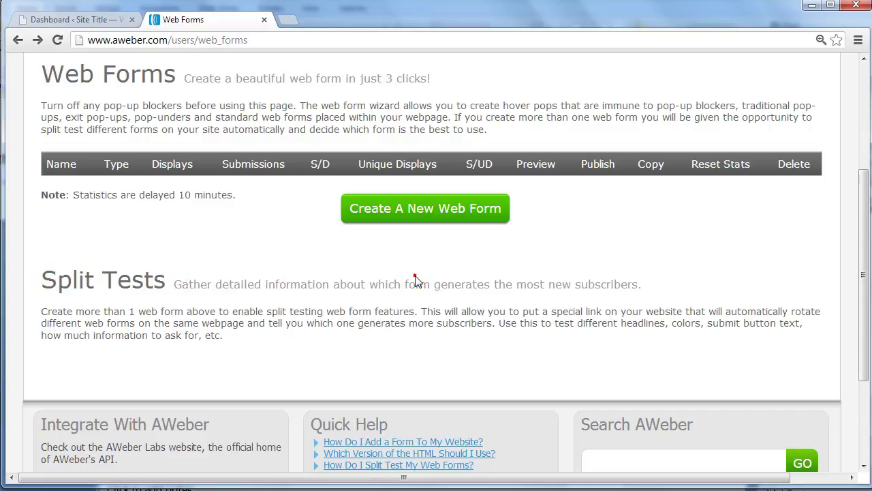
left_click(469, 217)
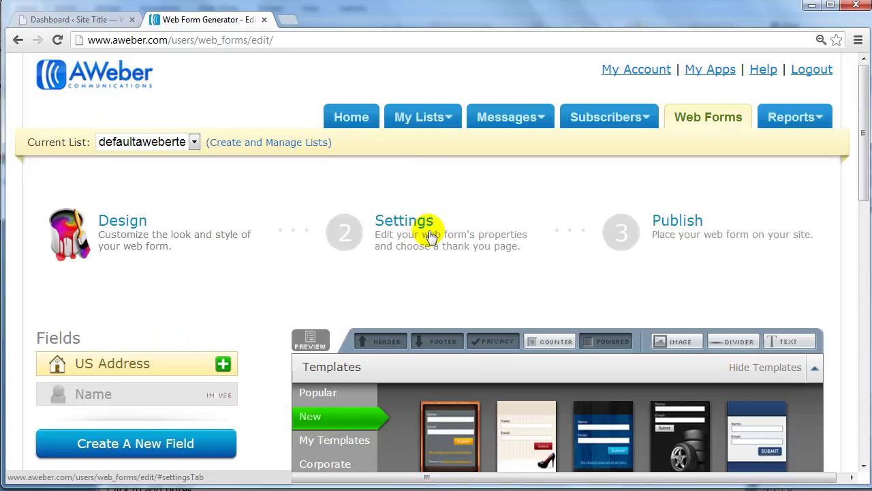
Step: Widen the sign-up form to about 238 px in the form preview
scroll(286, 244, "down", 3)
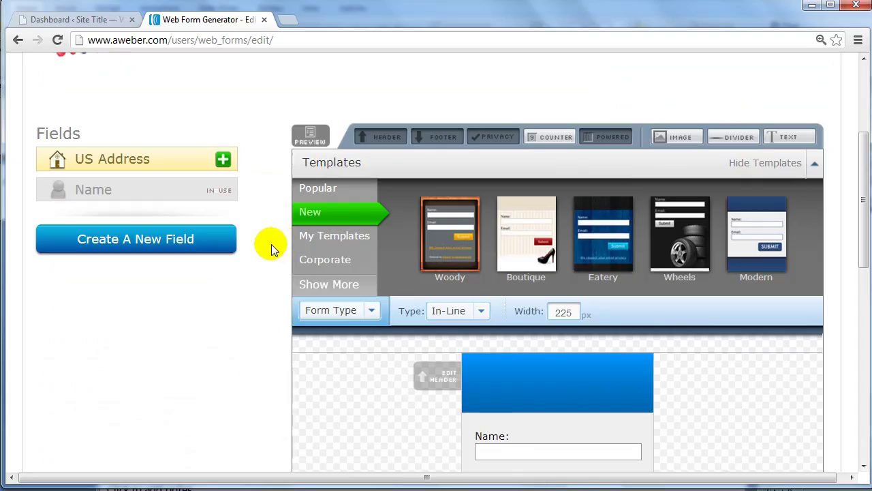
scroll(272, 247, "down", 3)
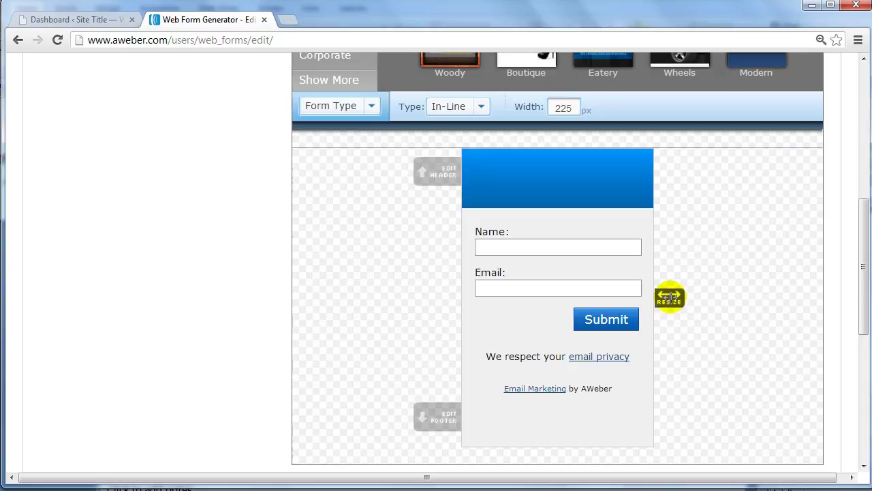
left_click_drag(670, 296, 681, 282)
scroll(686, 282, "down", 4)
scroll(686, 282, "up", 4)
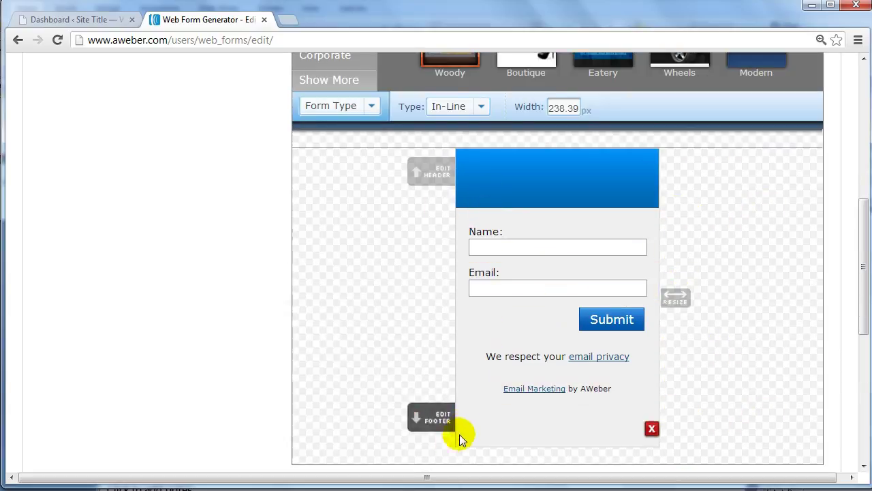
Step: Add the header text "Headline" to the web form and save the header
left_click(437, 175)
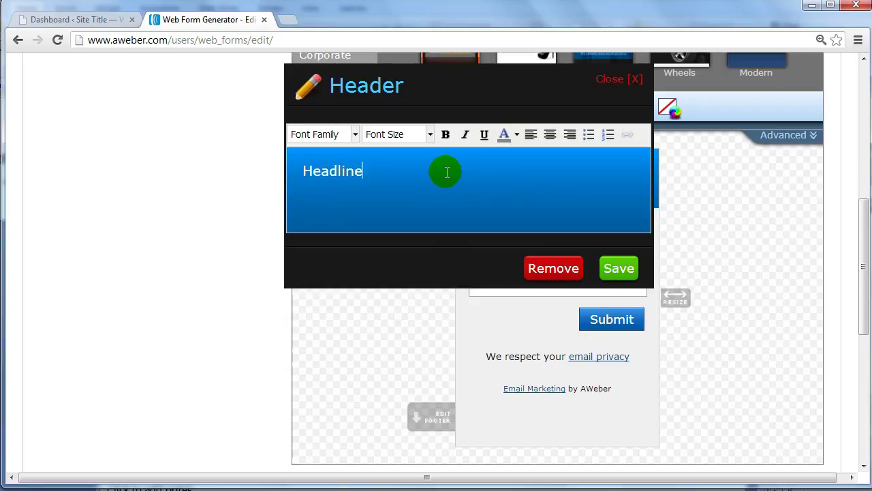
type("Headline")
left_click(617, 267)
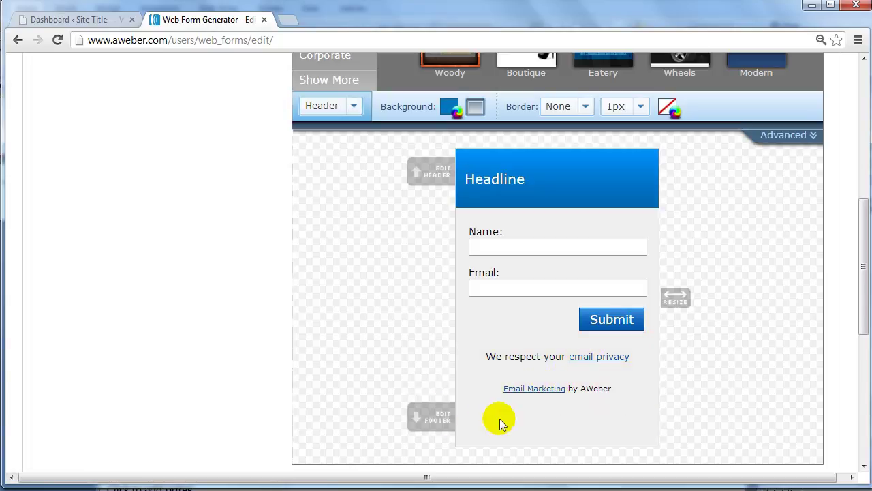
Step: Browse the available web form templates in the My Templates, Corporate and Popular categories
scroll(469, 399, "up", 3)
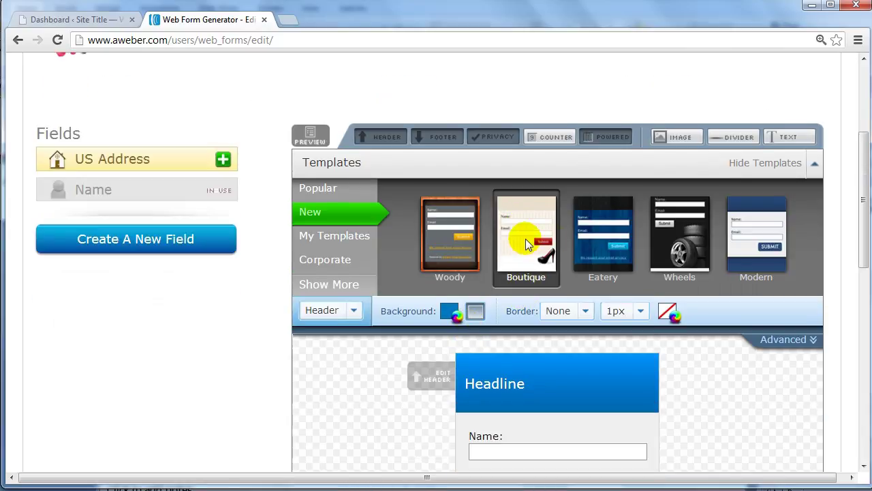
left_click(337, 235)
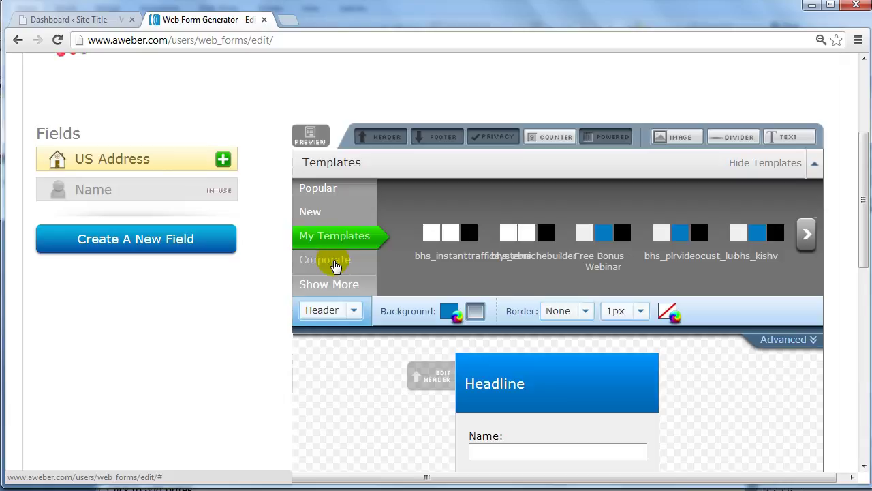
left_click(334, 265)
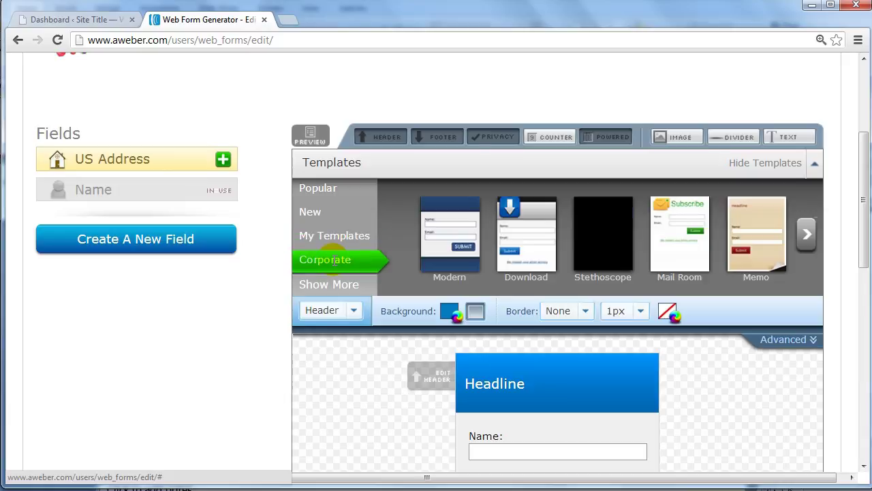
left_click(807, 234)
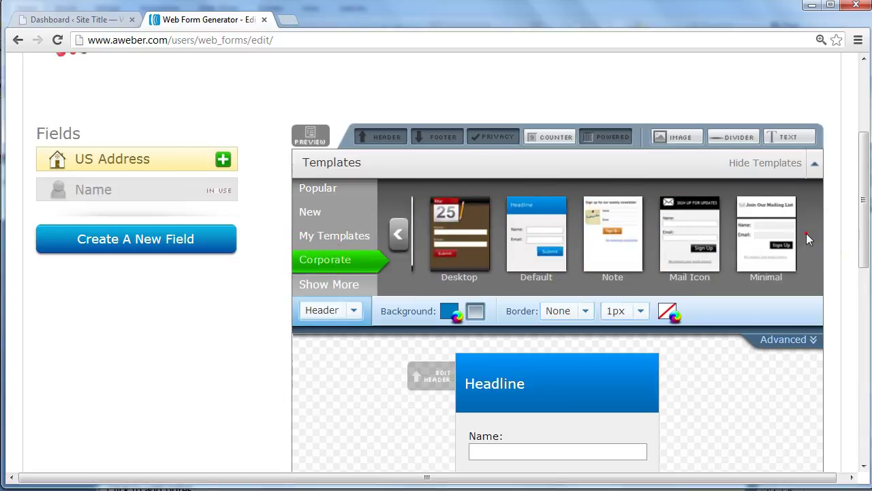
left_click(331, 189)
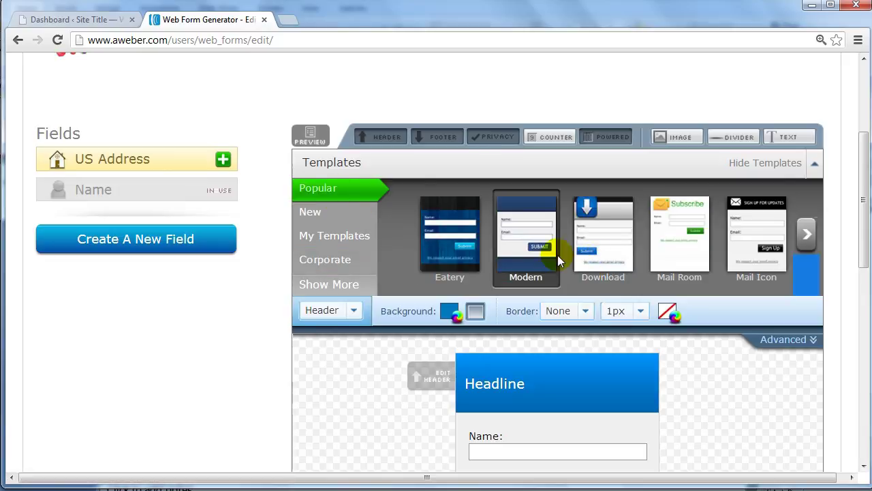
scroll(557, 255, "down", 1)
scroll(336, 72, "up", 1)
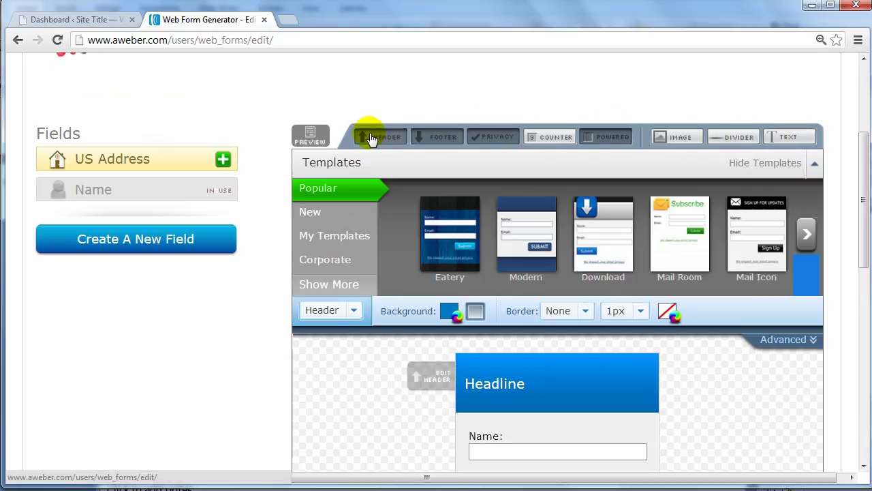
scroll(613, 133, "down", 1)
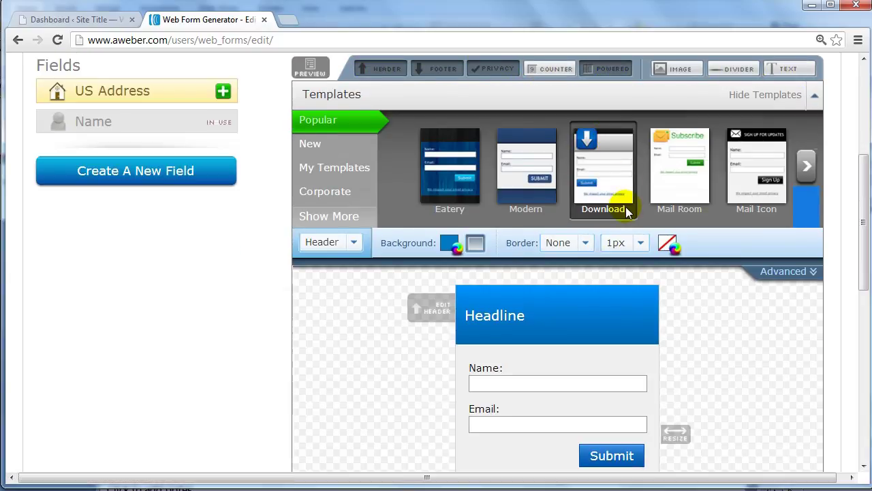
Step: Strip the header, footer, privacy notice and powered-by line from the web form
key("ctrl+minus")
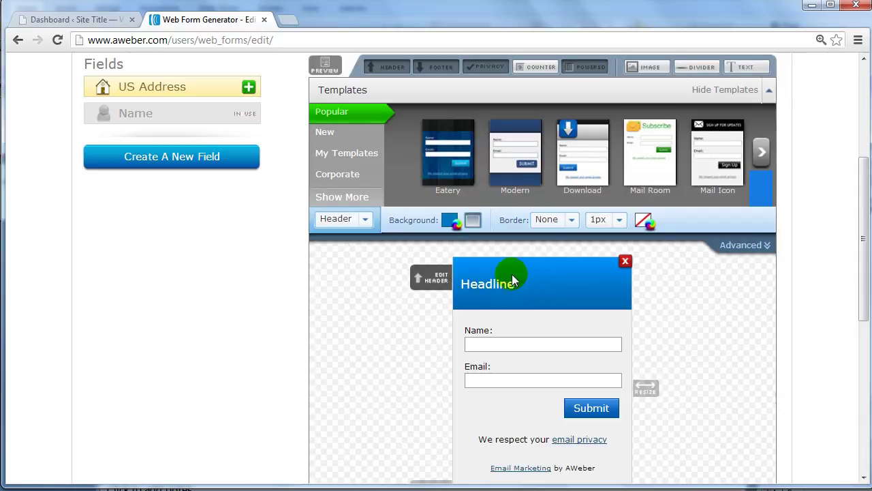
left_click(392, 67)
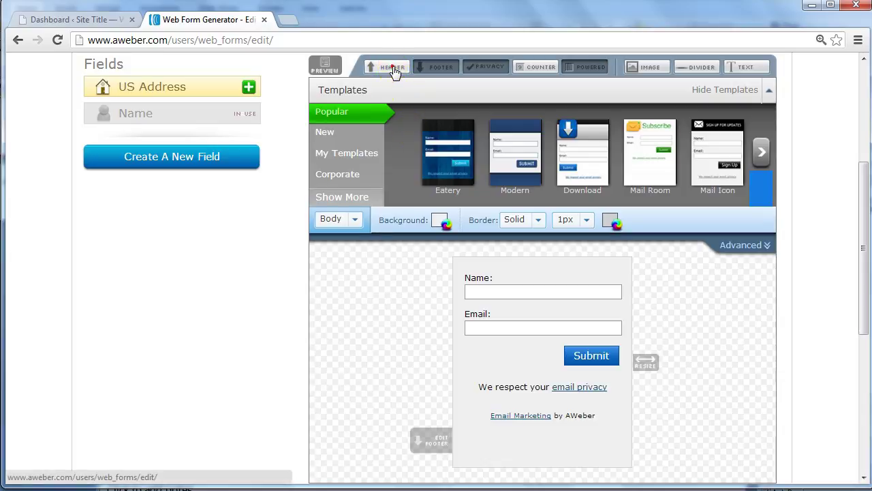
left_click(393, 68)
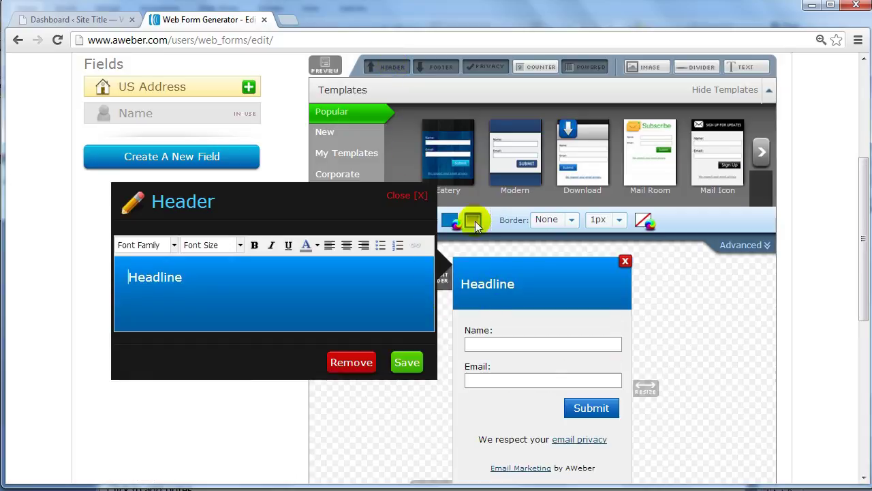
left_click(385, 67)
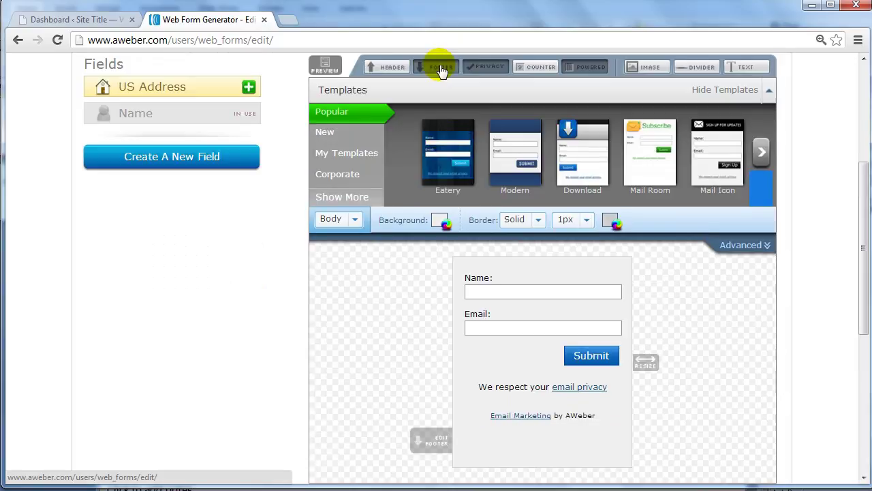
left_click(439, 66)
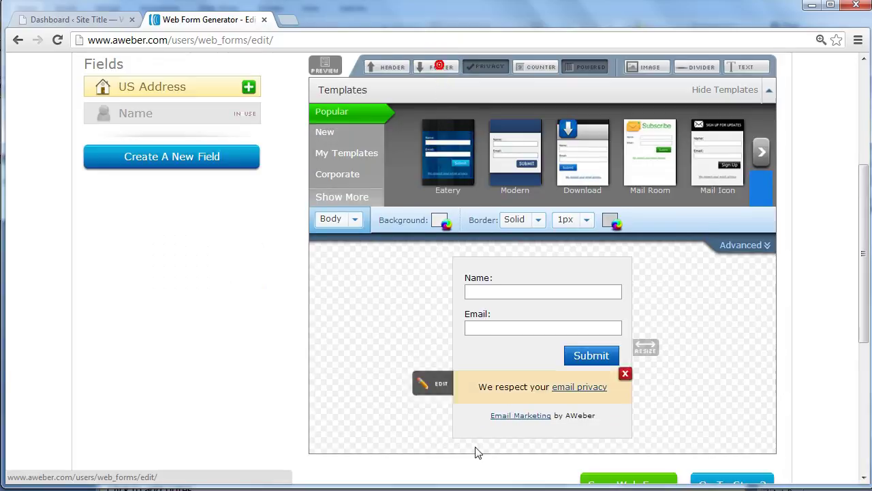
left_click(499, 72)
left_click(586, 70)
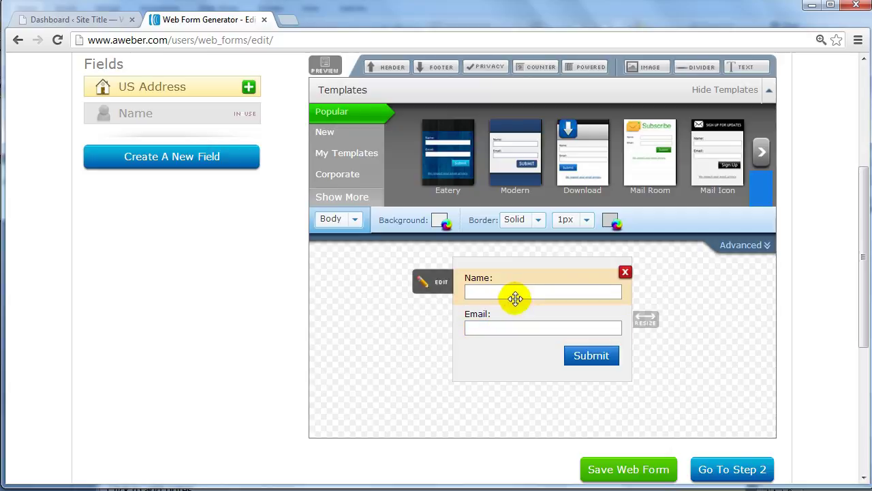
Step: Remove the Name field from the web form and make the form slightly narrower
left_click(625, 271)
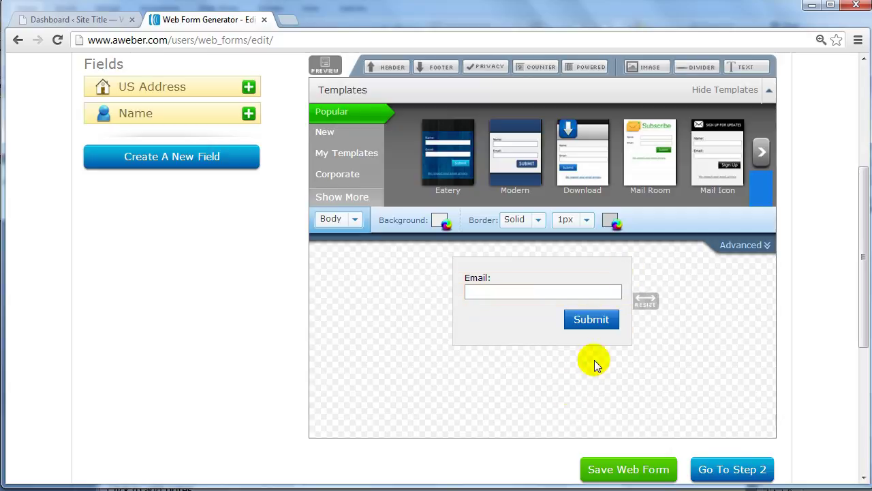
mouse_move(645, 300)
left_mouse_down()
mouse_move(543, 302)
mouse_move(774, 296)
mouse_move(559, 292)
mouse_move(647, 296)
mouse_move(615, 292)
mouse_move(627, 298)
left_mouse_up()
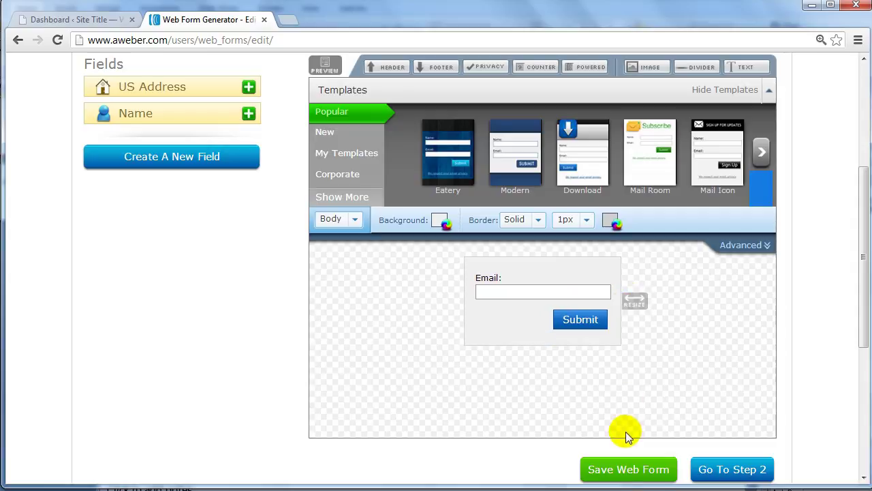
Step: Save the web form, continue to its settings and dismiss the Form Button editor
left_click(628, 470)
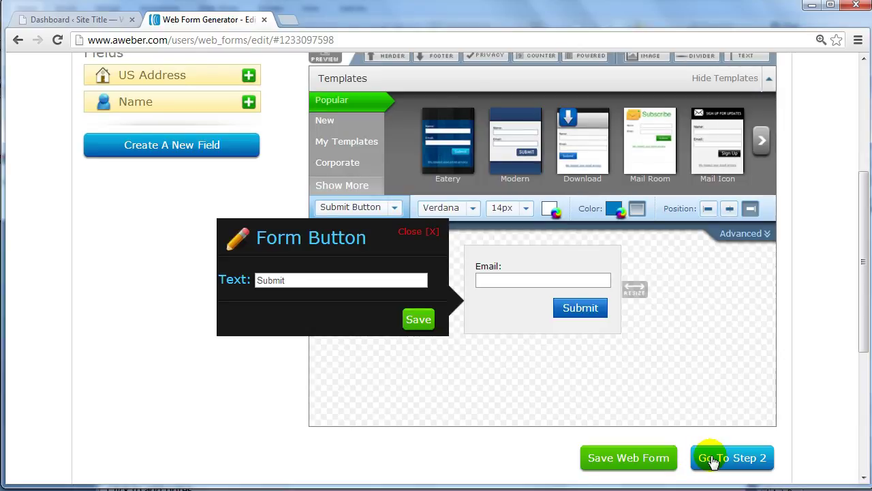
left_click(712, 459)
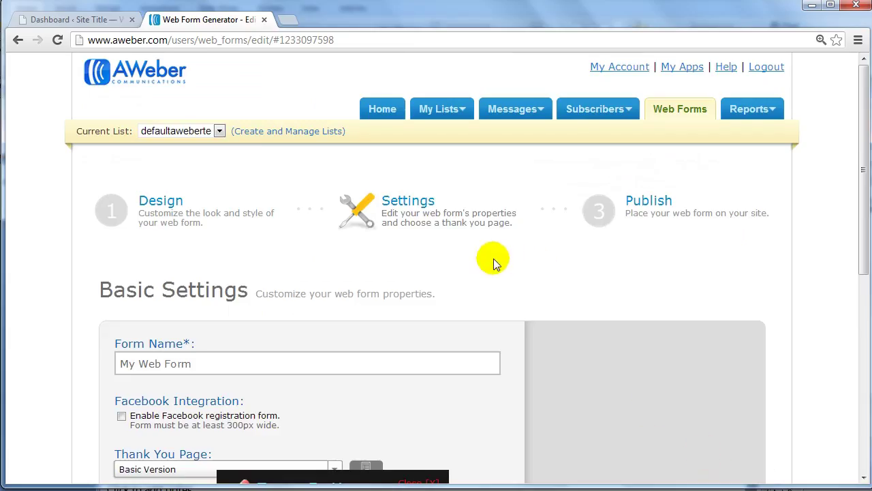
scroll(493, 258, "down", 2)
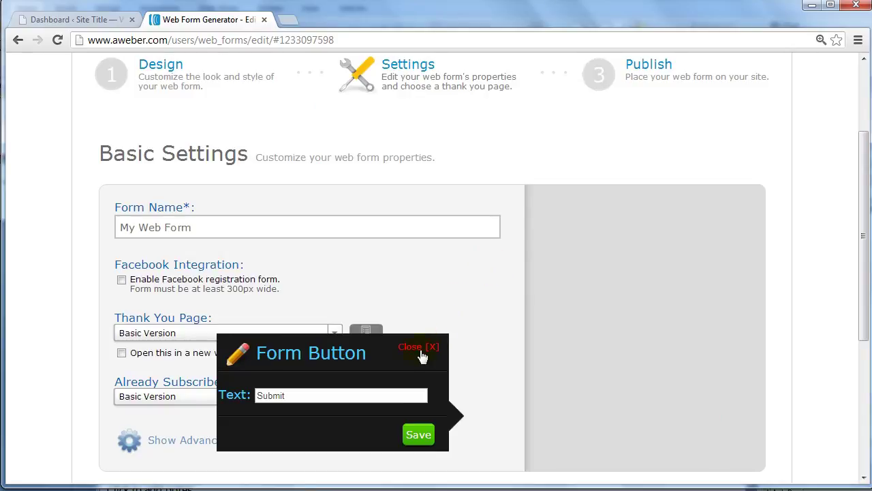
left_click(423, 347)
Step: Name the web form "Aweber Test 123"
left_click_drag(220, 223, 90, 220)
type("A")
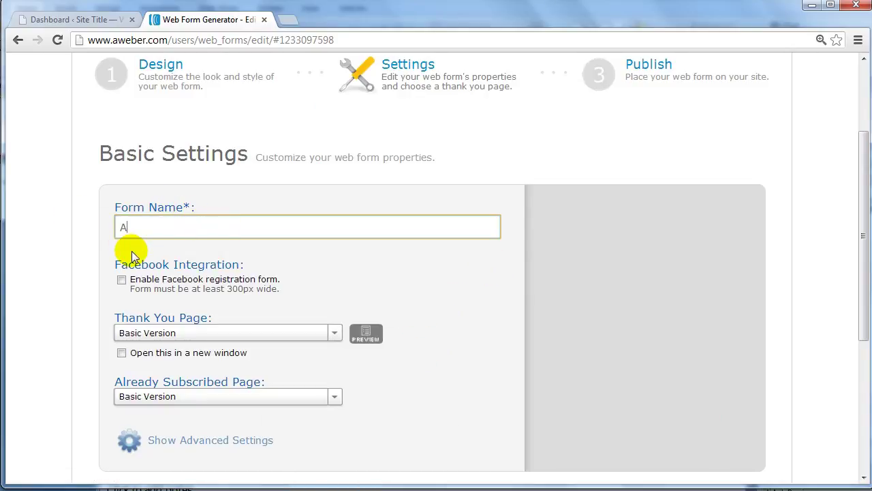
type("weber Test 123")
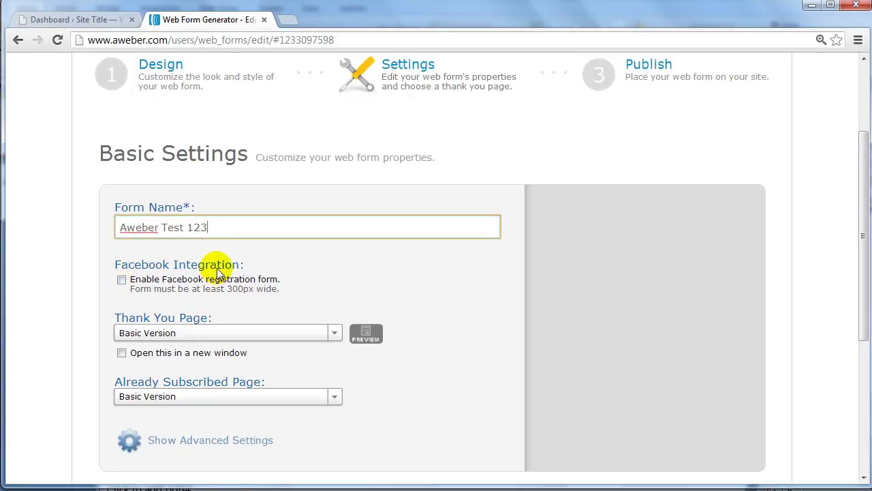
Step: Set the web form's Thank You Page to Custom Page
scroll(227, 300, "down", 1)
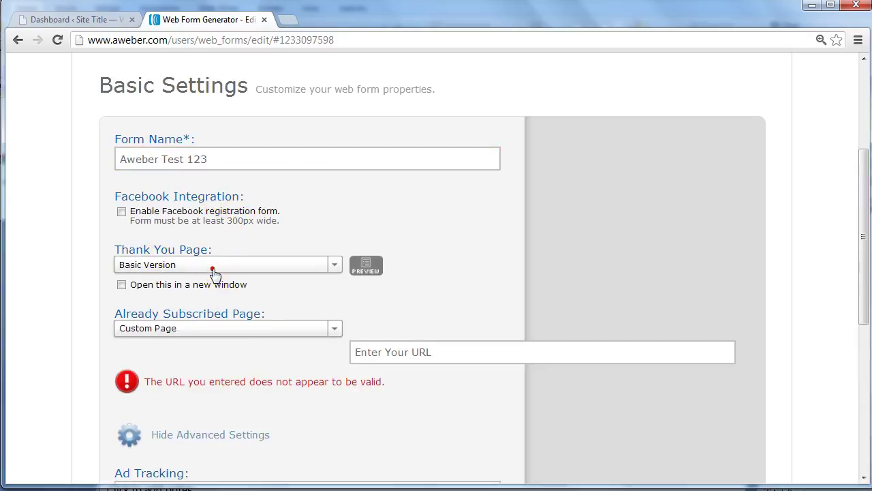
left_click(214, 271)
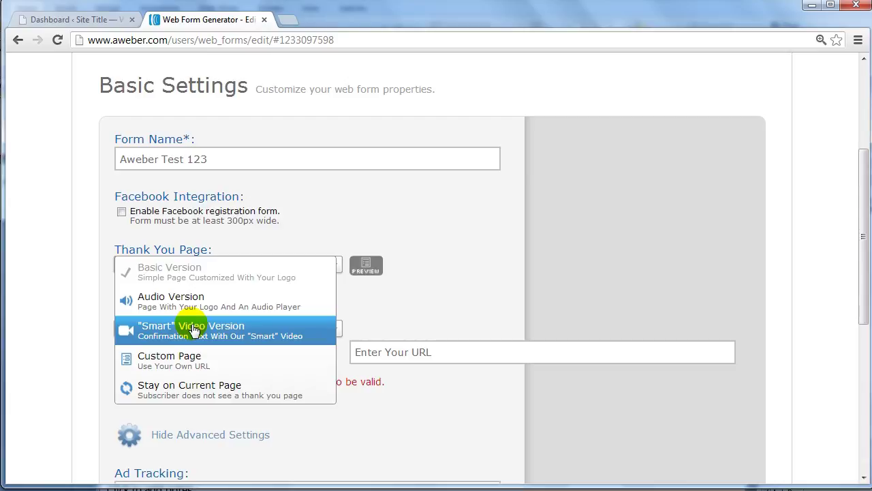
left_click(187, 357)
left_click(195, 292)
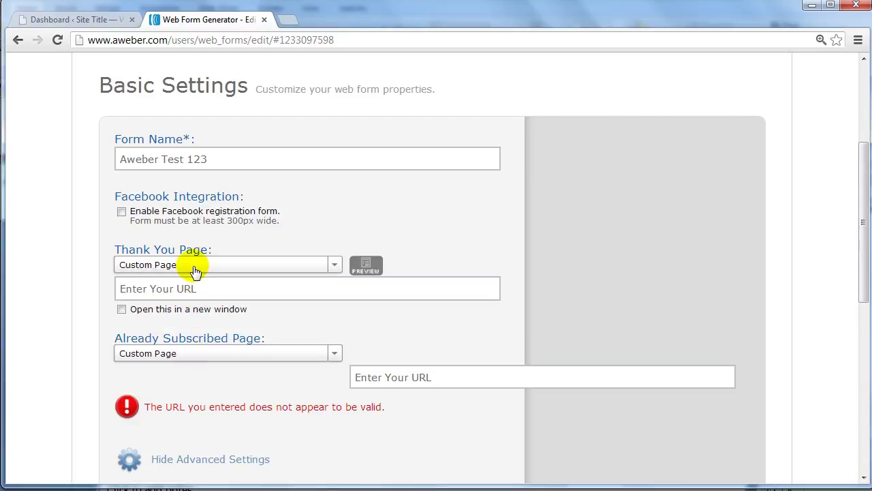
left_click(233, 160)
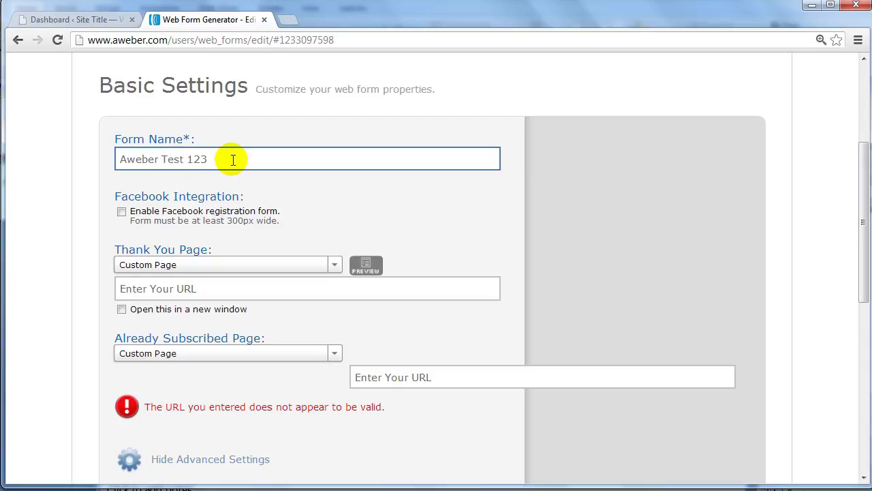
left_click(166, 290)
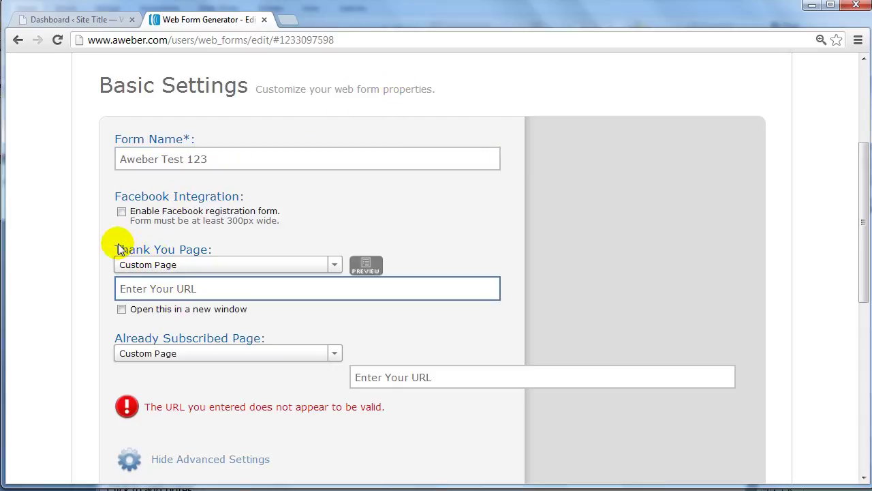
left_click_drag(117, 249, 221, 247)
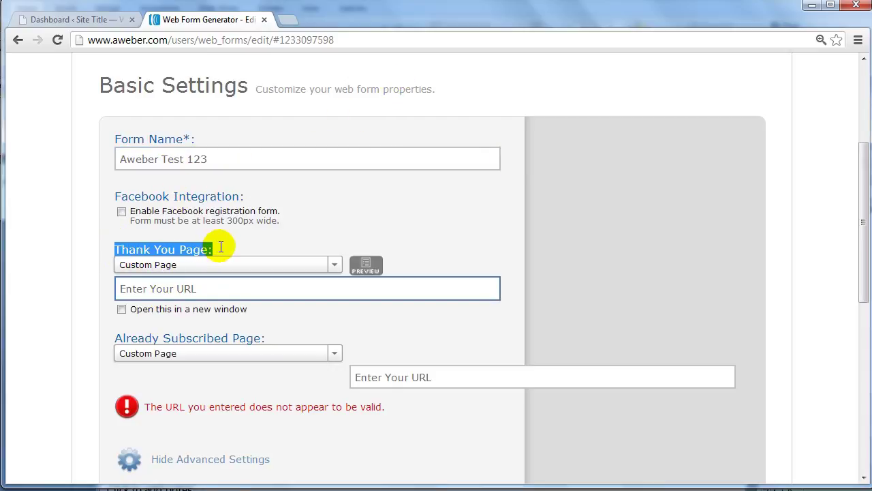
left_click(126, 249)
left_click_drag(116, 250, 255, 248)
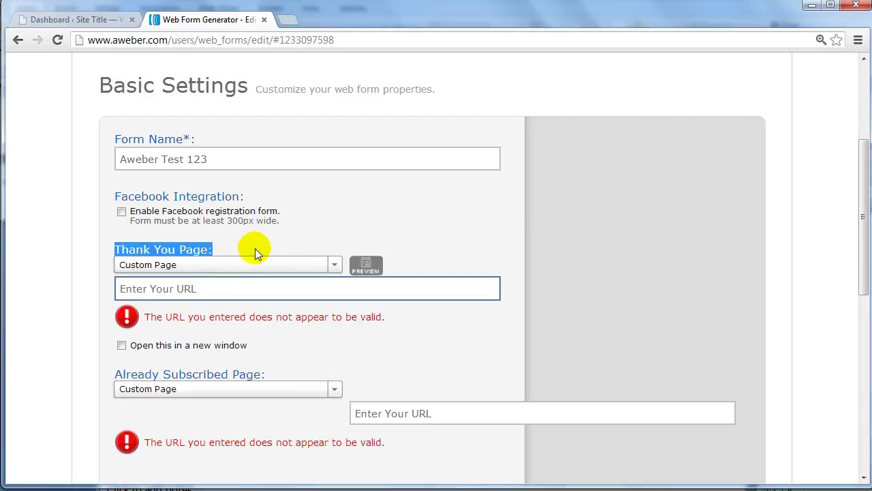
Step: Set the web form's Thank You Page to Basic Version
left_click(178, 265)
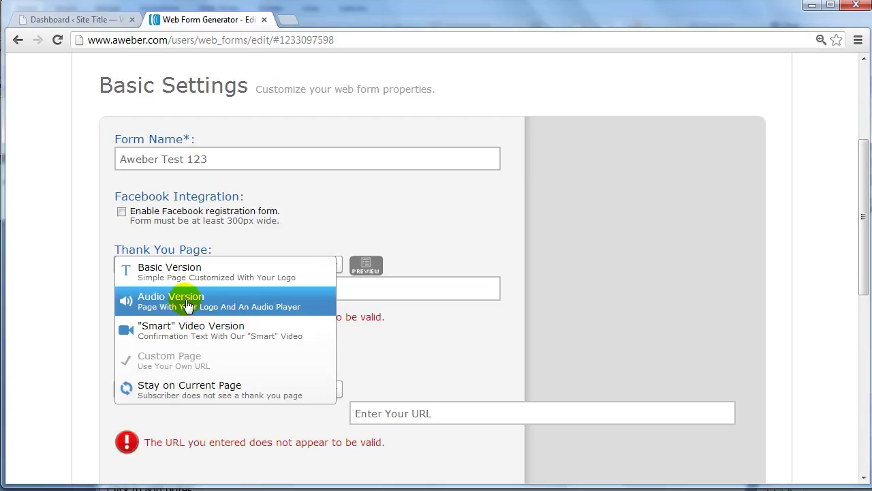
left_click(188, 272)
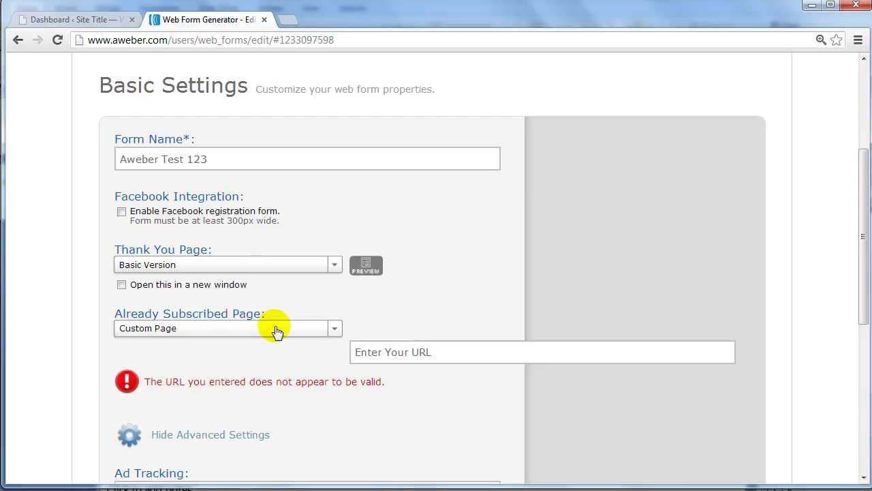
Step: Switch the Already Subscribed Page to Basic Version and back to Custom Page
scroll(276, 328, "down", 1)
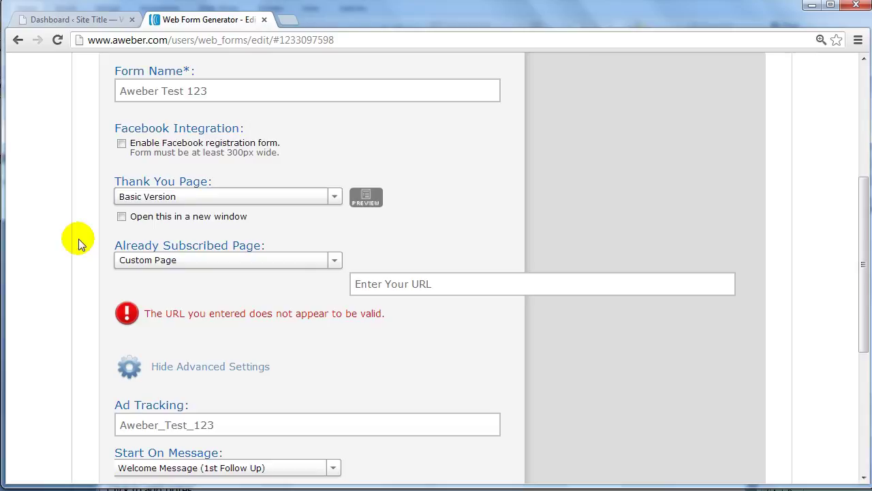
left_click(195, 265)
left_click(195, 263)
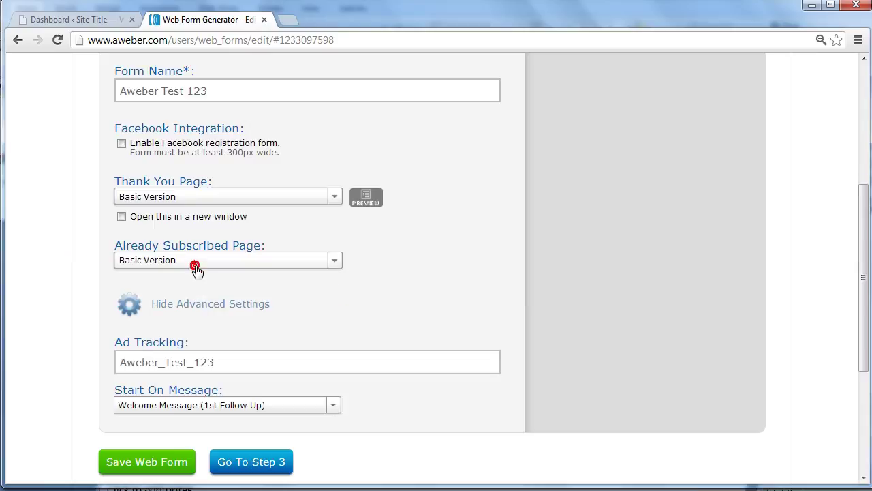
left_click(206, 263)
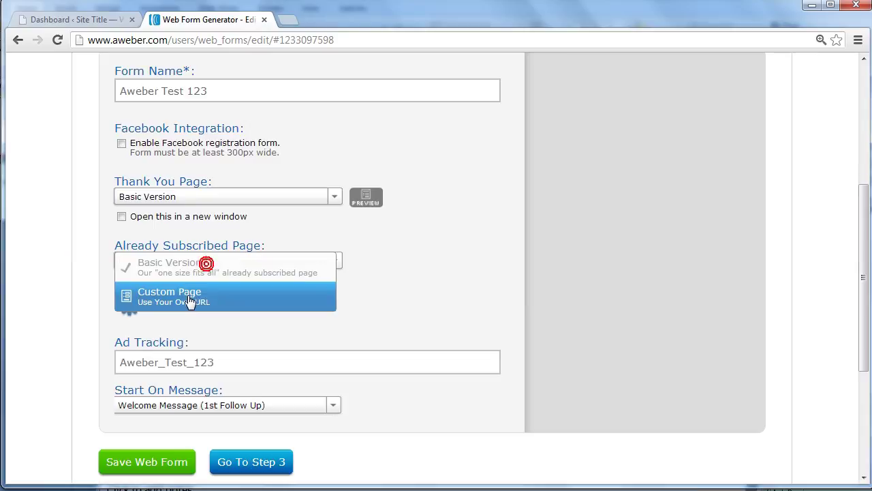
left_click(191, 300)
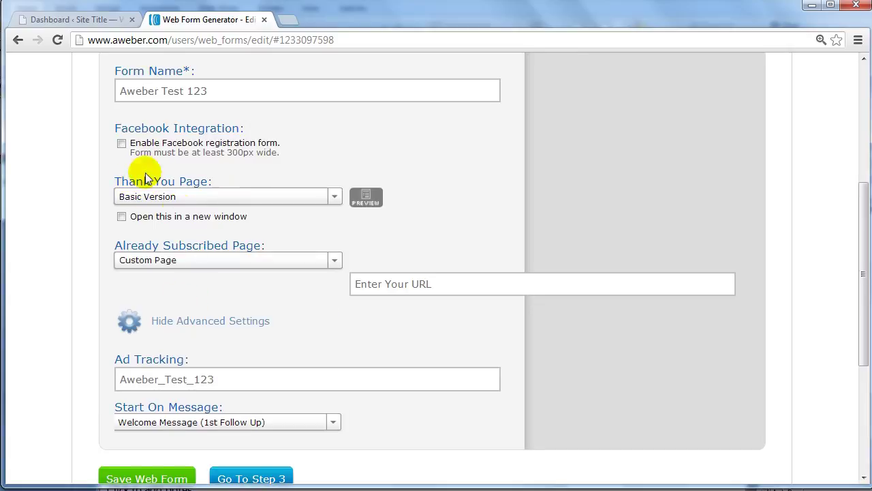
Step: Proceed to the Publish stage and save the web form
scroll(103, 252, "down", 1)
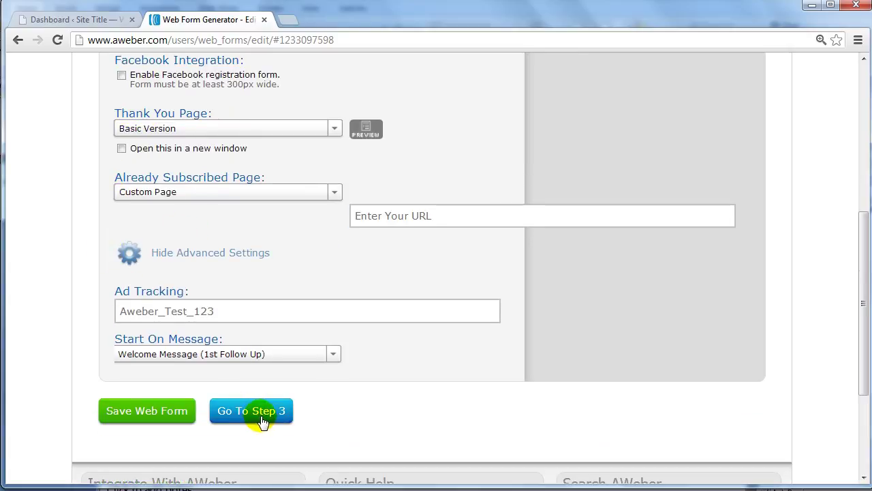
left_click(262, 419)
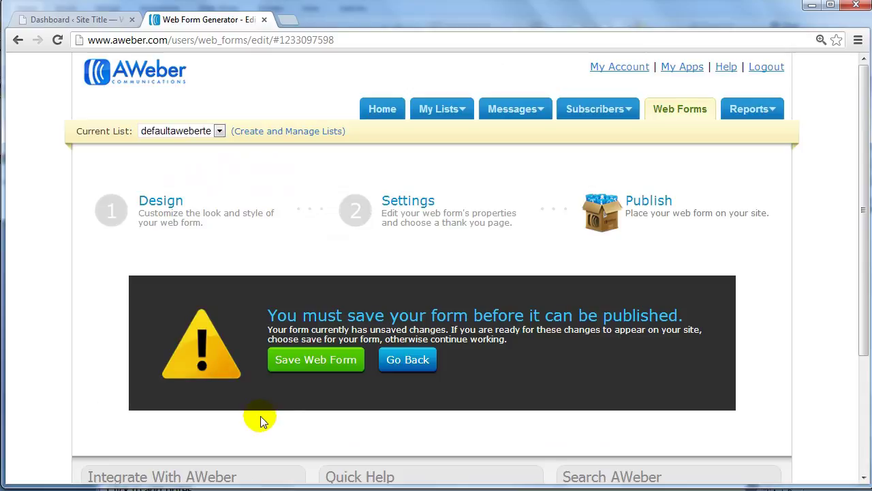
left_click(322, 365)
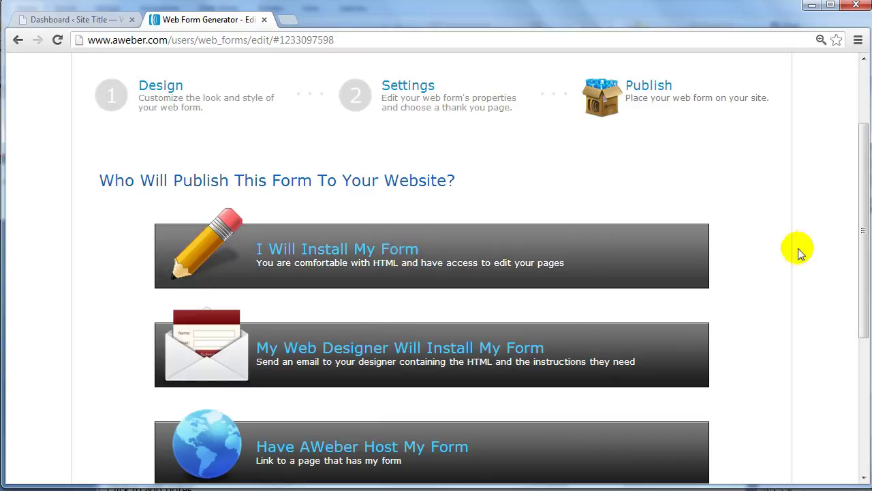
Step: Look at the web designer publishing option, and choose to install the form yourself
scroll(773, 254, "down", 1)
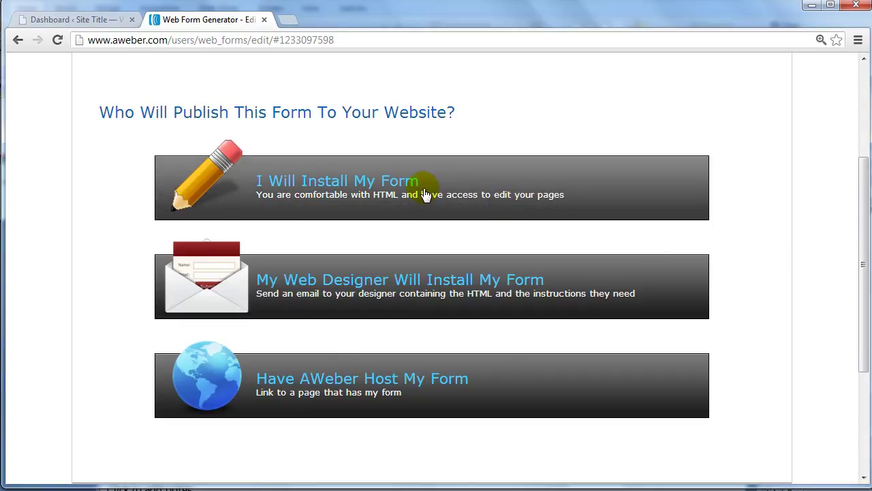
left_click(464, 296)
scroll(461, 292, "down", 2)
scroll(462, 292, "up", 3)
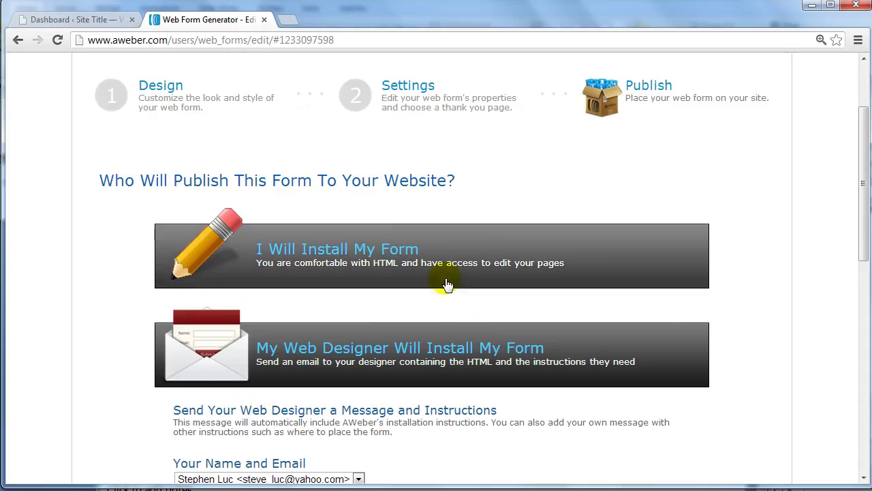
left_click(447, 285)
scroll(446, 252, "down", 2)
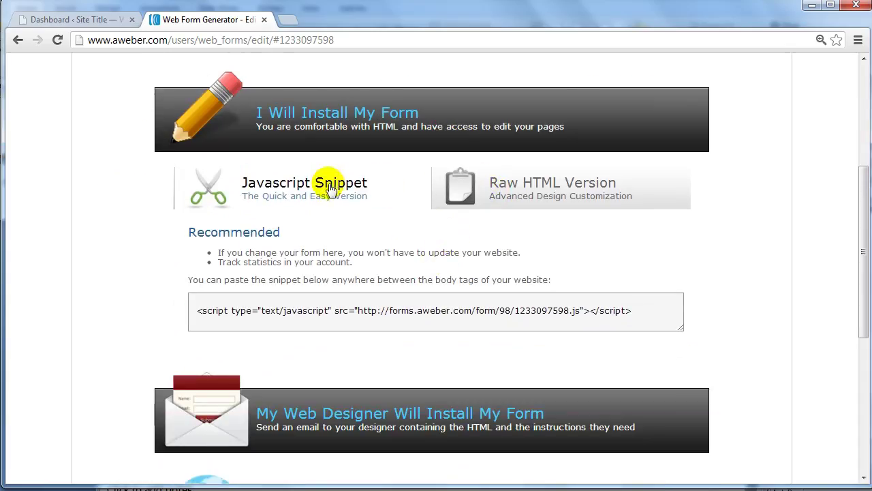
Step: Examine the form's JavaScript snippet and its Raw HTML Version code
left_click(199, 308)
left_click(541, 194)
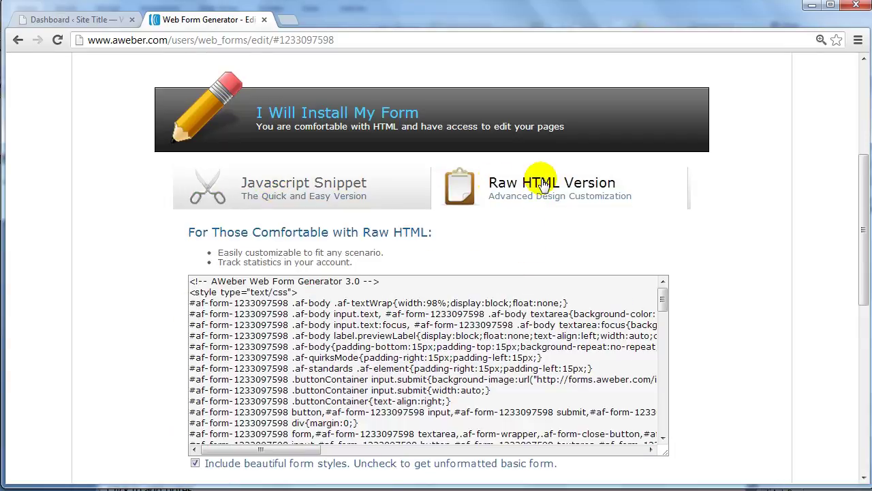
scroll(648, 224, "down", 1)
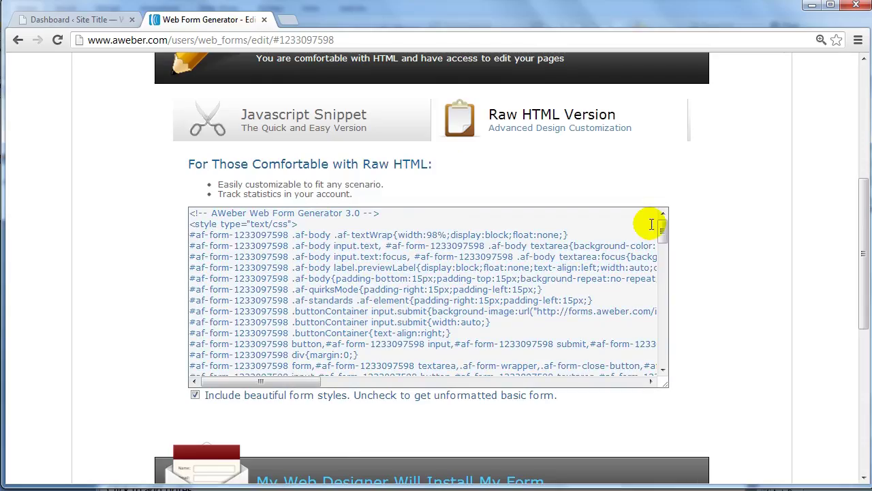
scroll(691, 239, "up", 1)
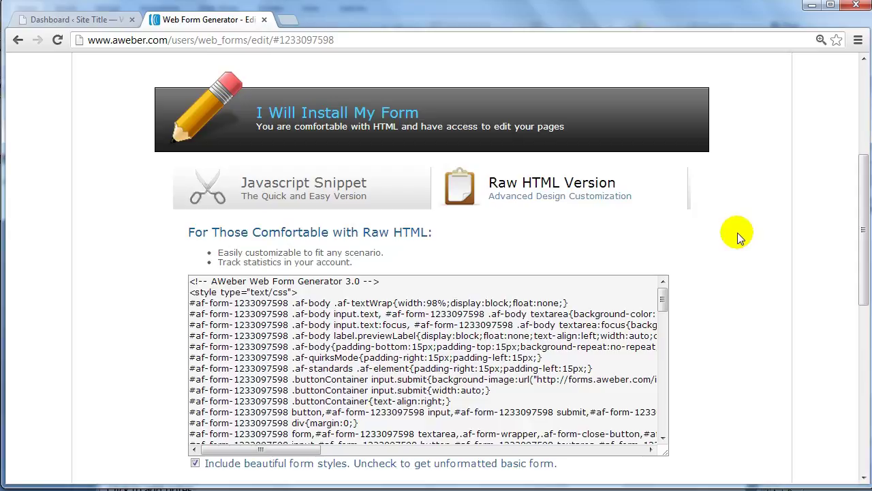
Step: Compare the two installation versions again and select the whole JavaScript snippet code
left_click(308, 185)
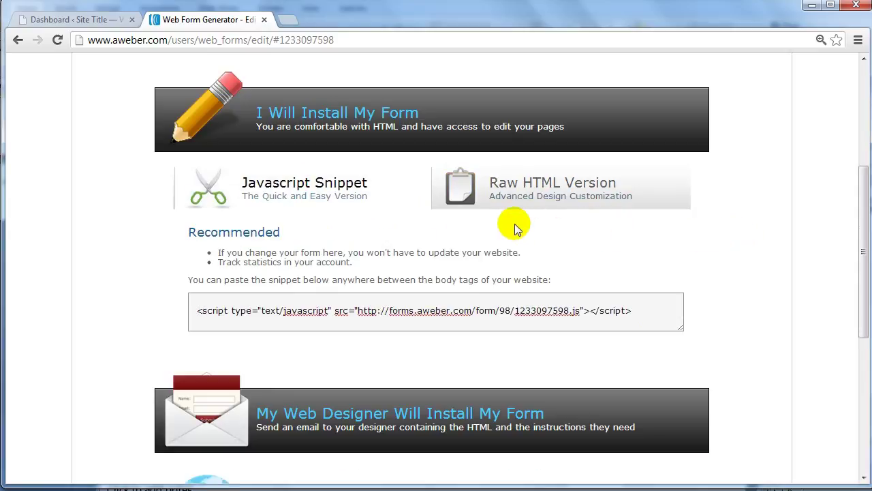
left_click(536, 189)
left_click(334, 194)
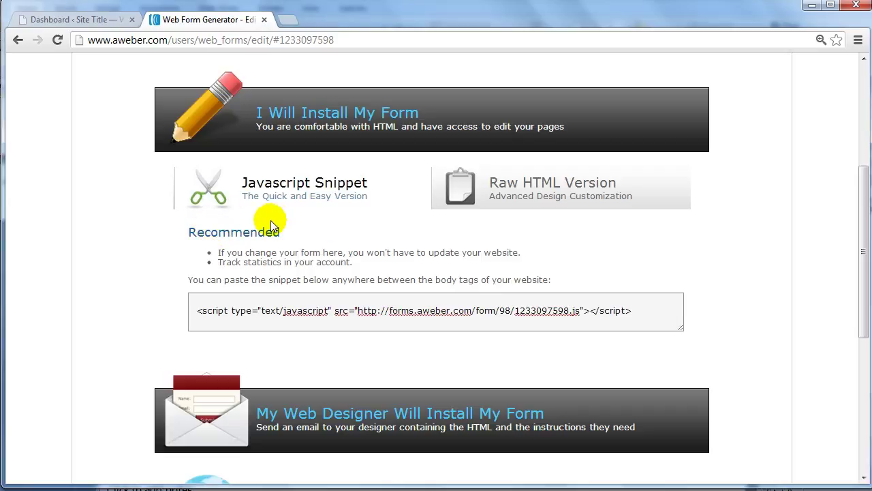
left_click(199, 309)
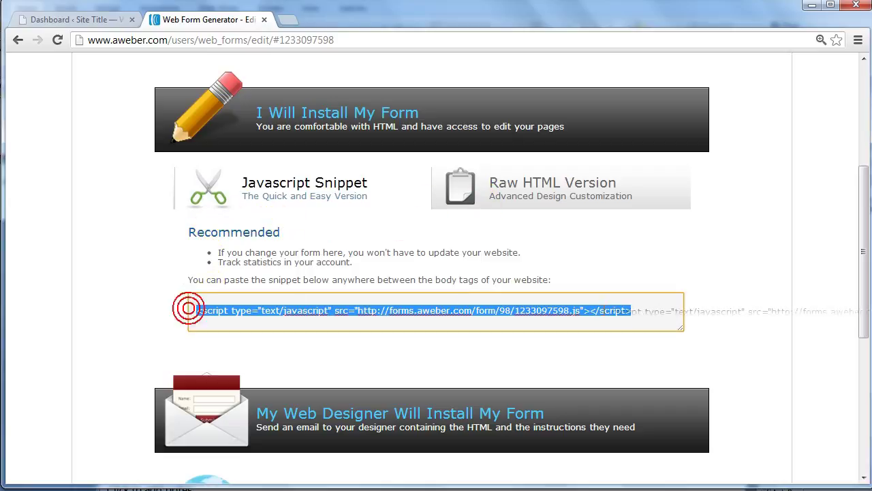
Step: Show the Raw HTML Version of the form and select all of its code
left_click(570, 184)
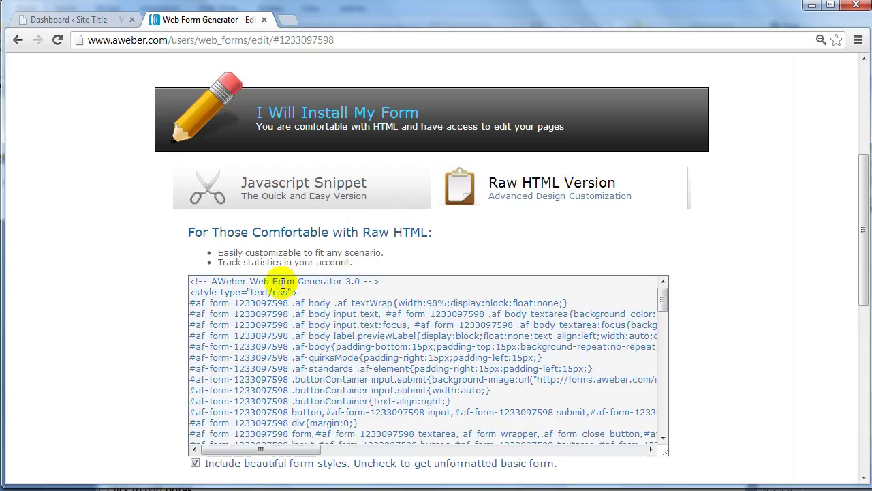
left_click(189, 283)
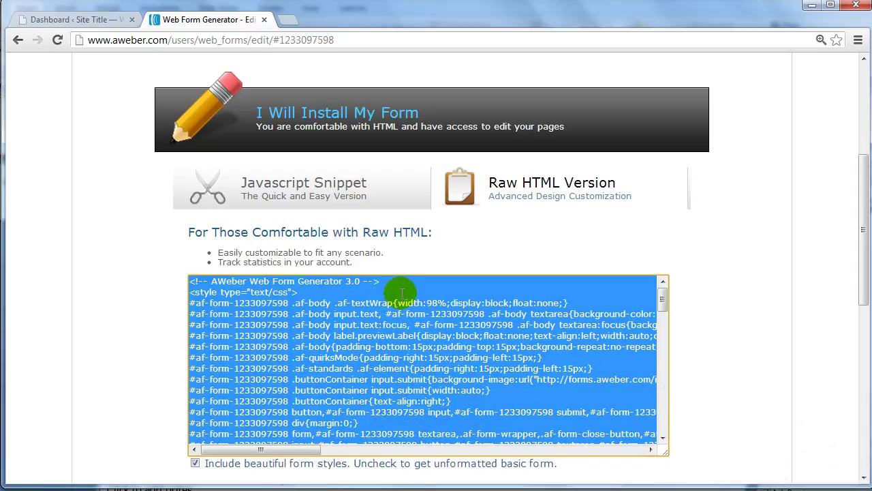